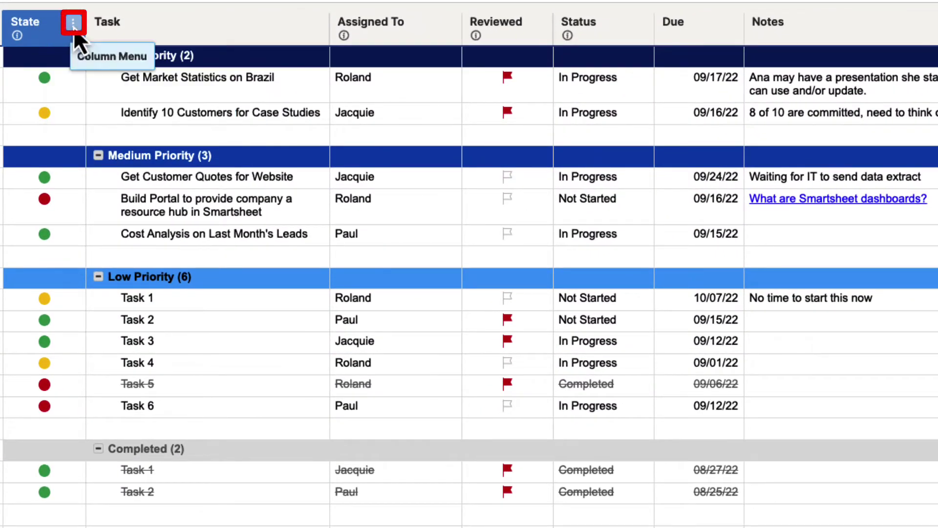
Step: Sort the rows of the task sheet by the State column in ascending order, with no secondary sort criteria
click(74, 23)
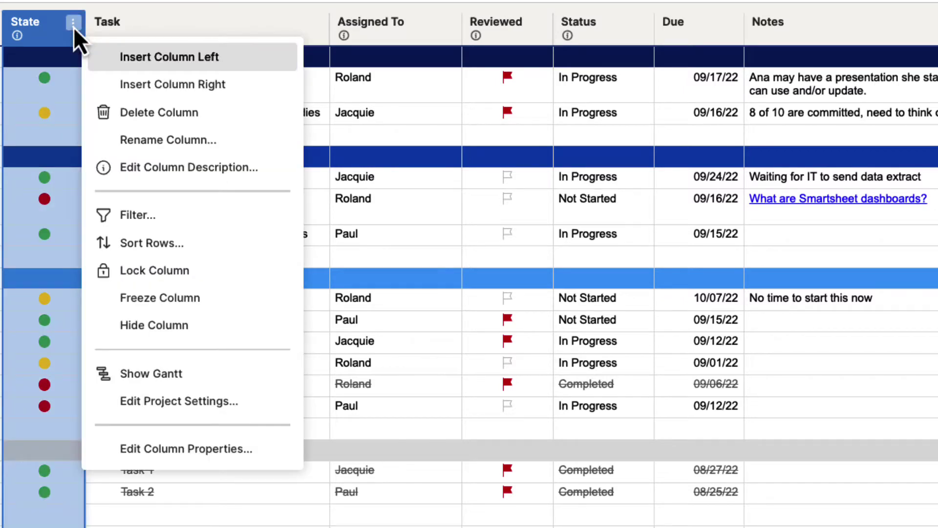
click(215, 254)
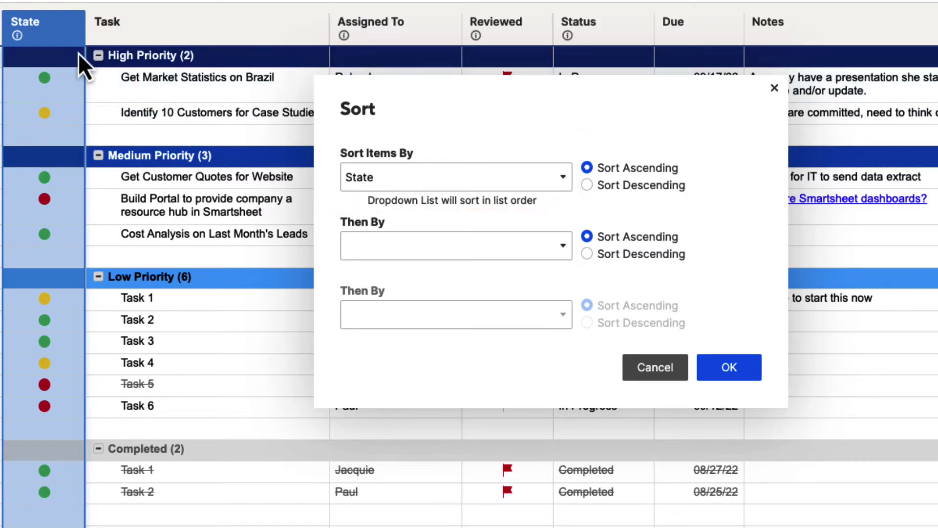
click(563, 177)
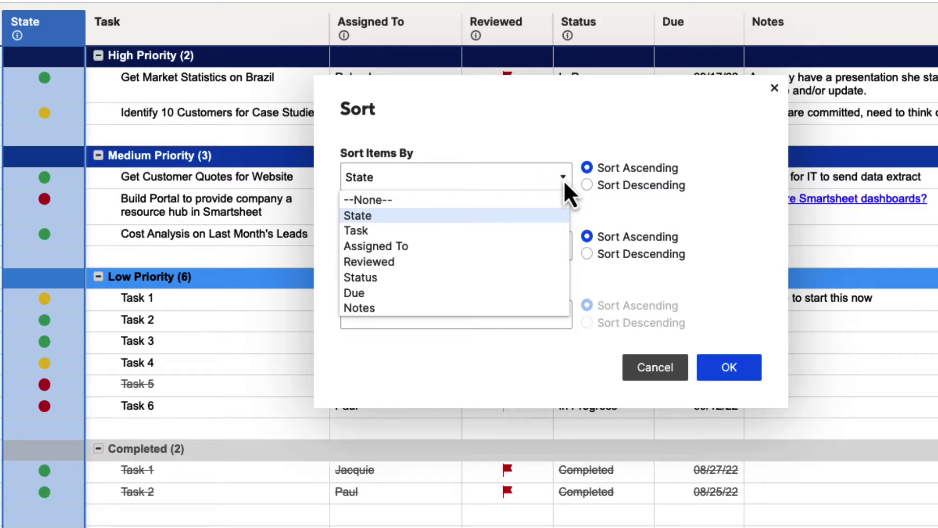
click(564, 181)
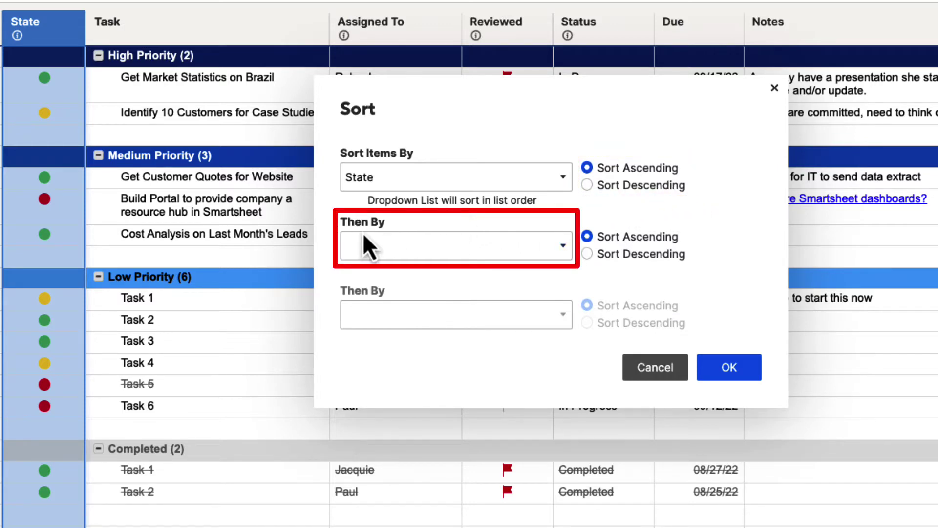
click(564, 247)
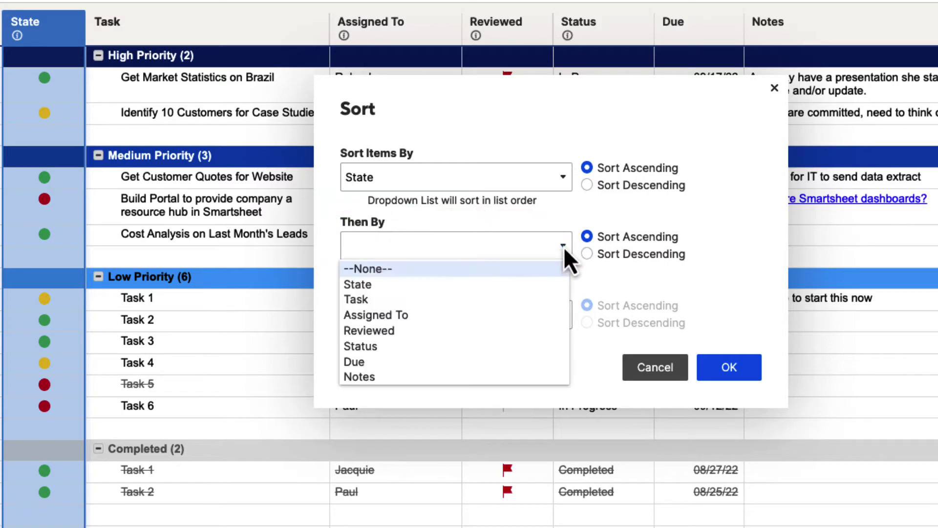
click(564, 248)
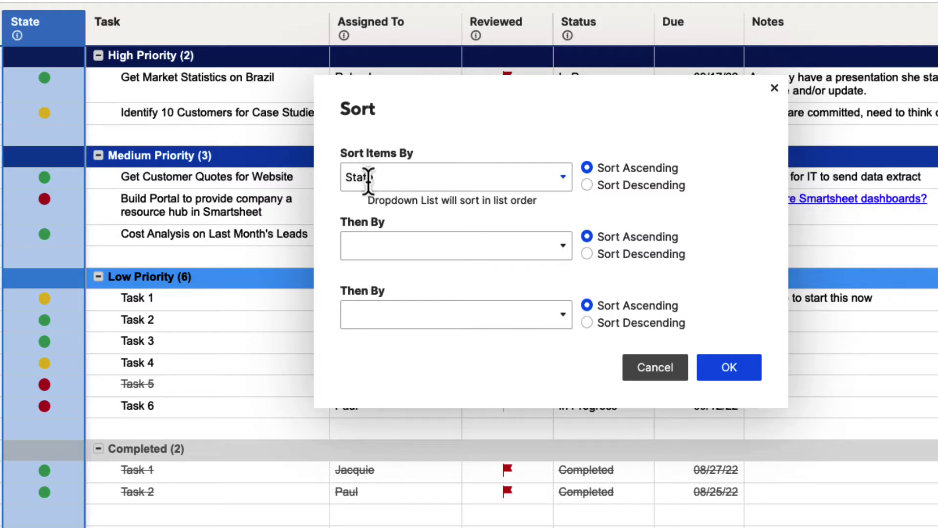
click(726, 373)
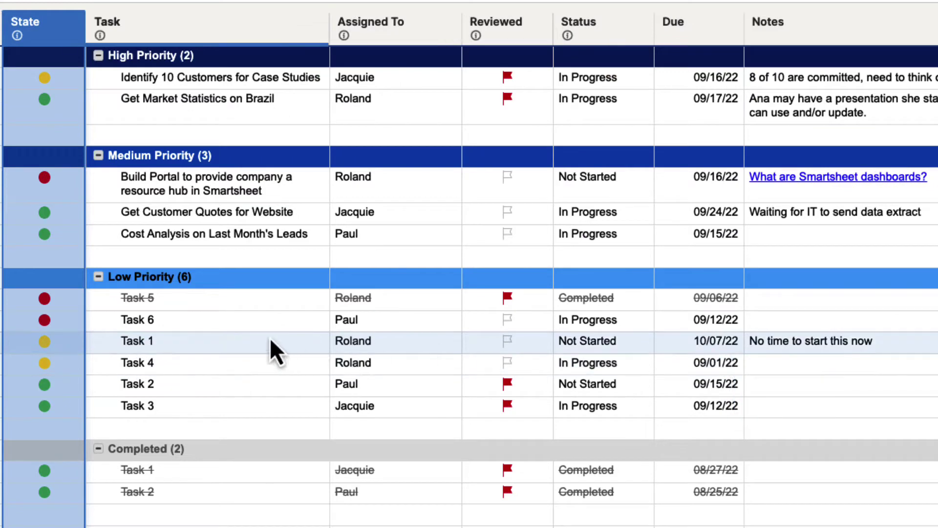
click(208, 306)
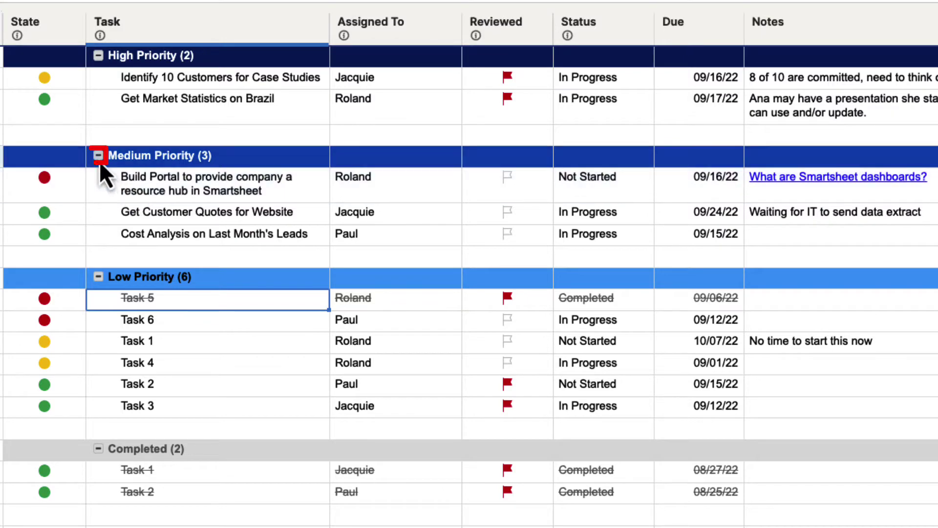
Step: Collapse the Medium Priority section and expand it again, and select the State cell of Task 5 under Low Priority
click(99, 156)
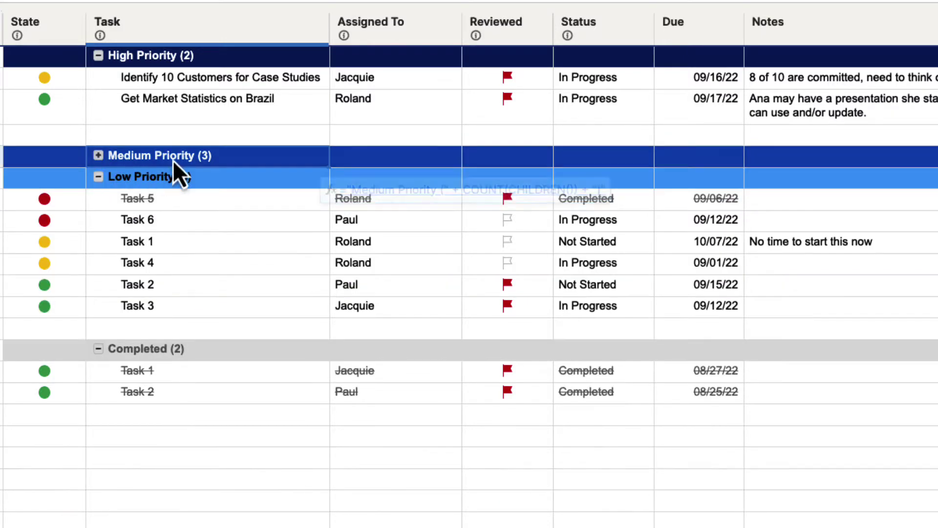
click(99, 156)
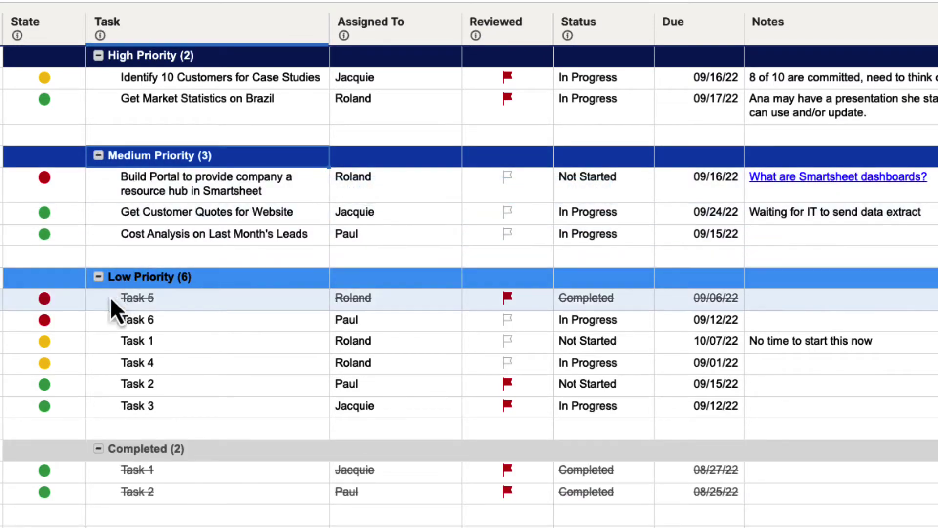
click(172, 304)
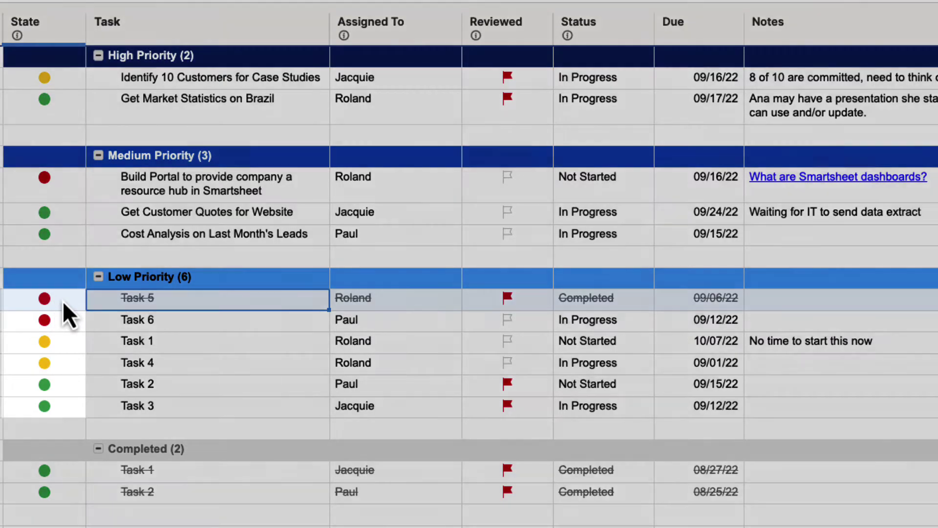
click(63, 300)
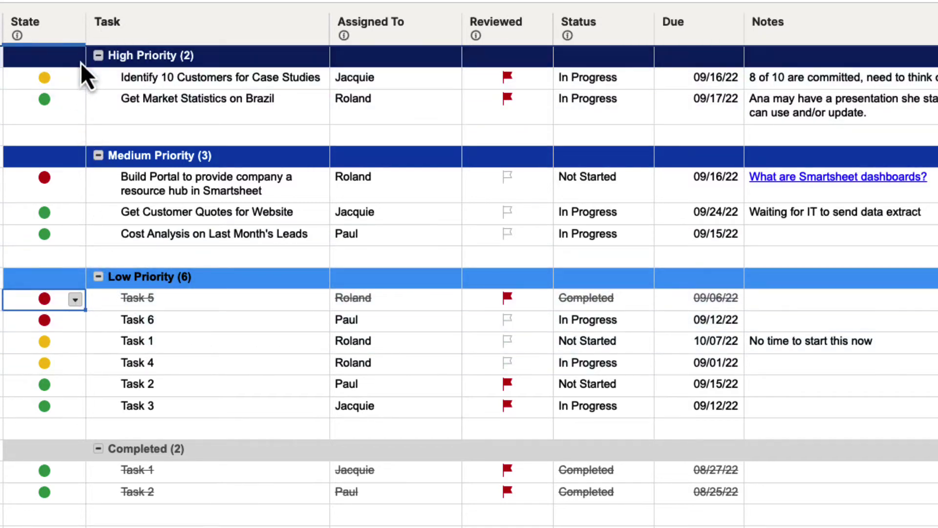
Step: Sort the rows of the sheet by the State column in descending order
click(73, 23)
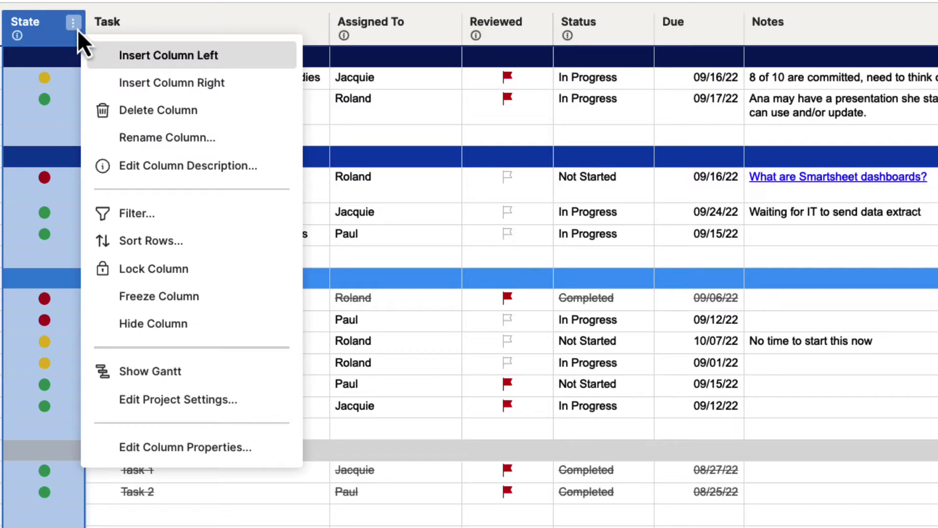
click(160, 244)
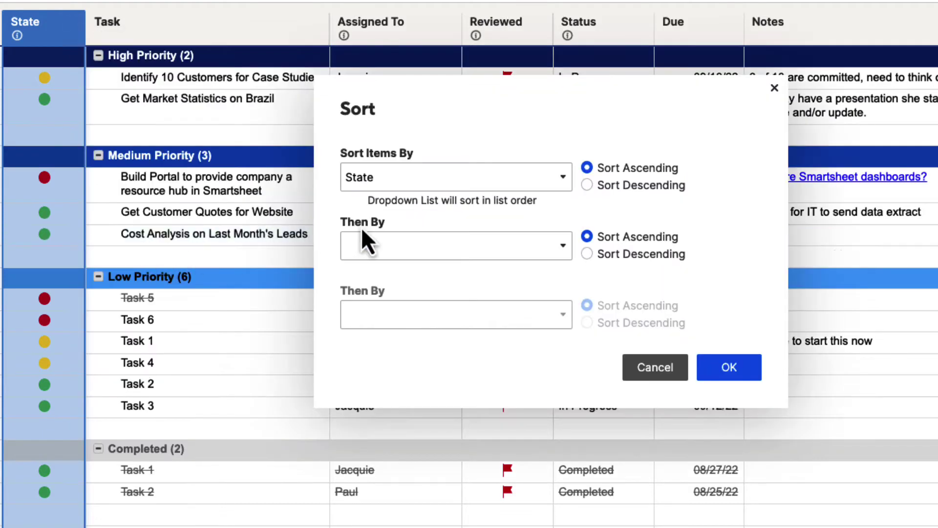
click(587, 185)
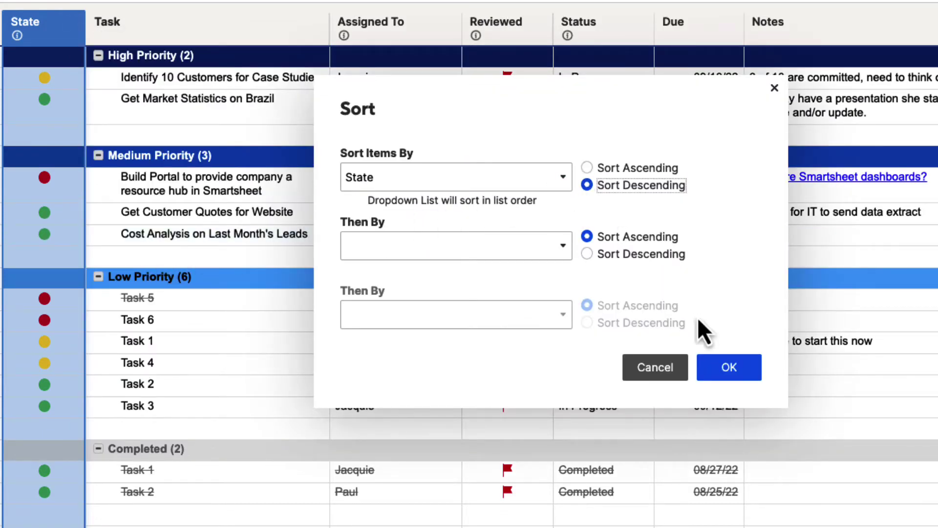
click(721, 368)
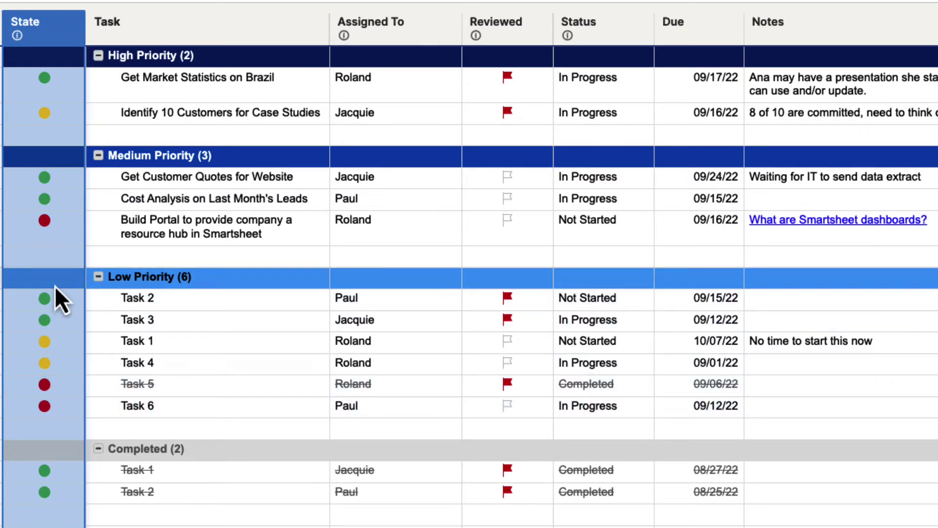
click(144, 297)
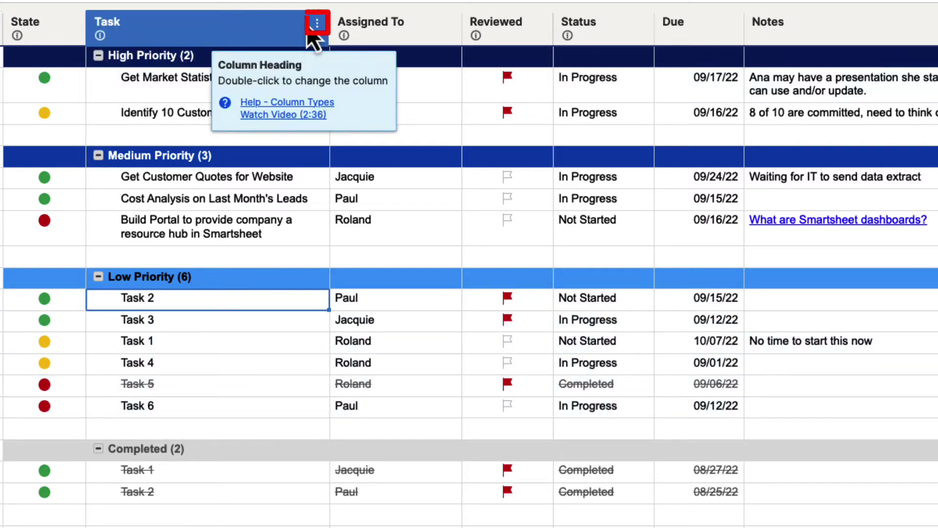
Step: Try sorting the whole sheet by the Task column in ascending order, and undo that sort
click(318, 25)
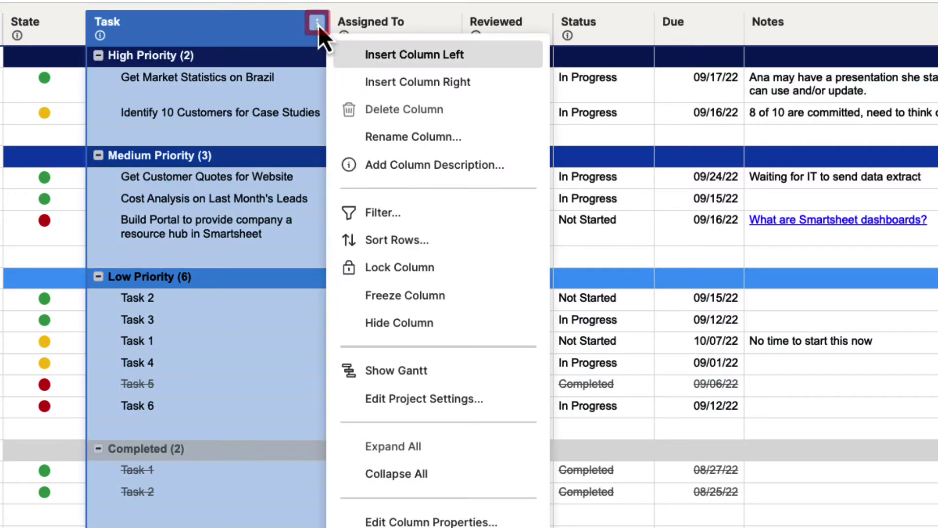
click(391, 247)
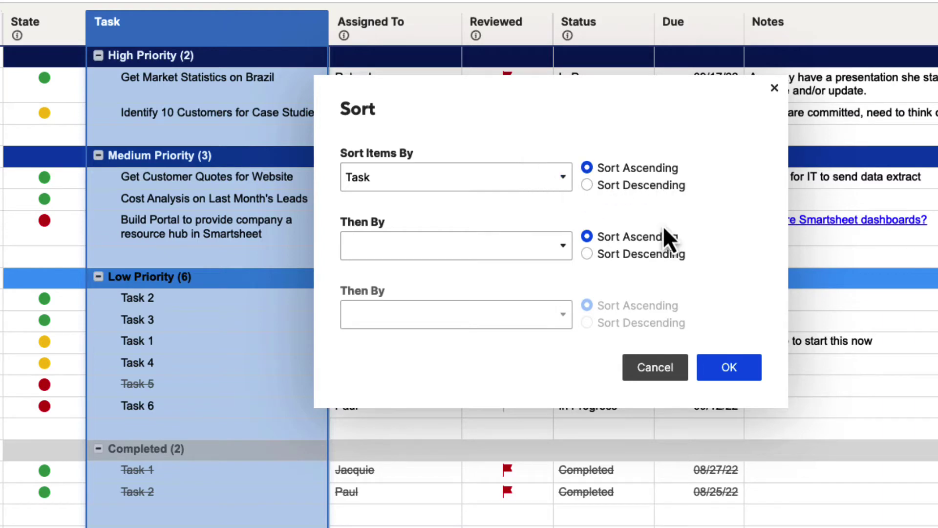
click(718, 367)
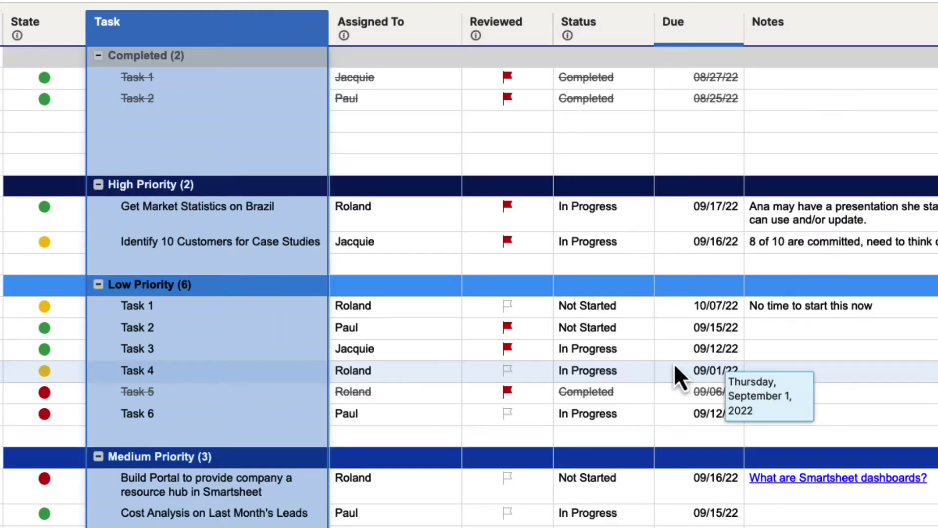
click(199, 314)
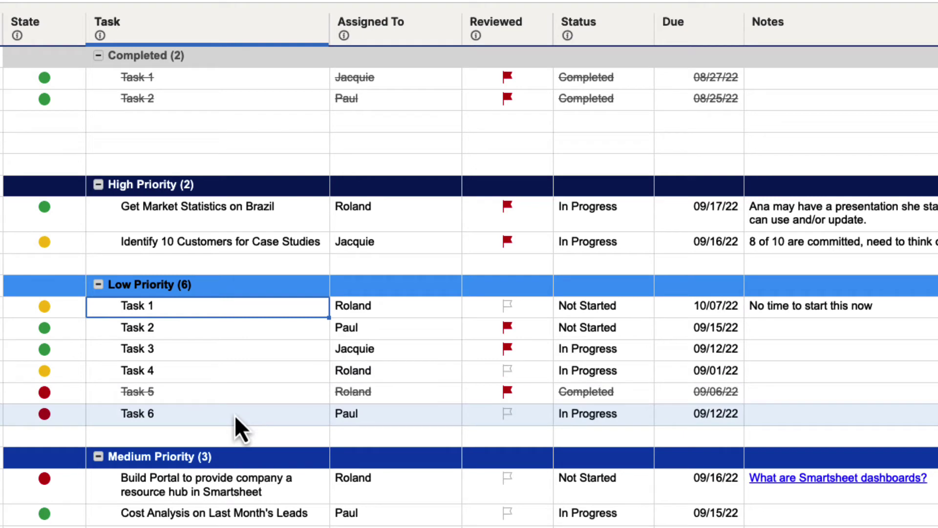
key(super+z)
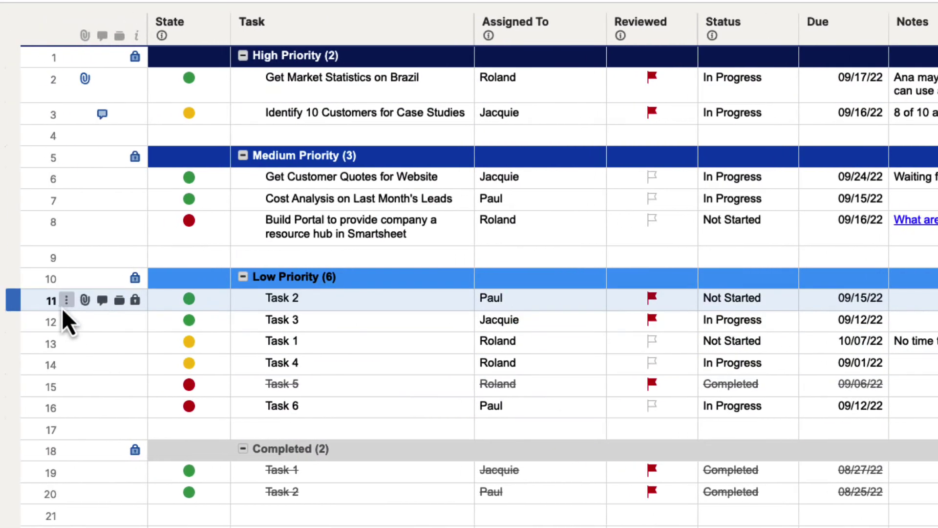
Step: Sort only the child rows 11 to 16 of the Low Priority section by Task in ascending order
click(34, 301)
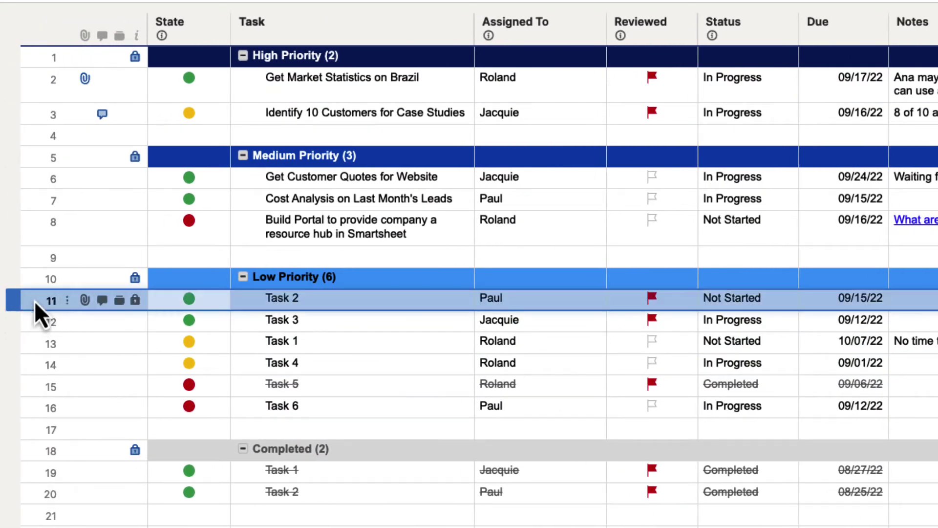
shift+click(28, 411)
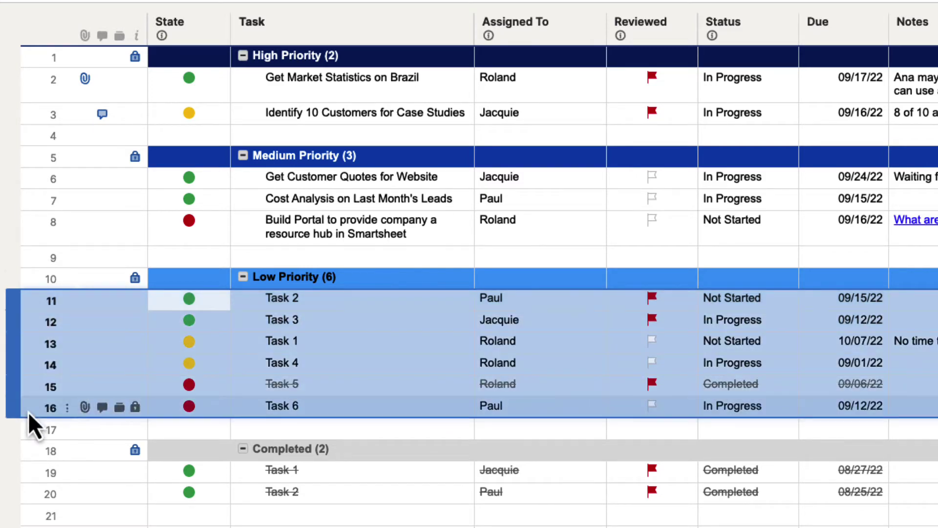
click(67, 407)
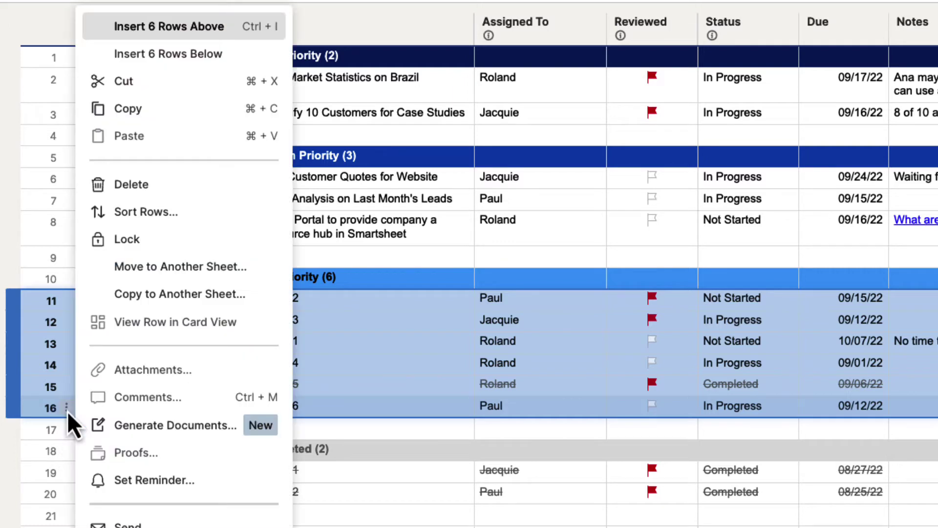
click(167, 215)
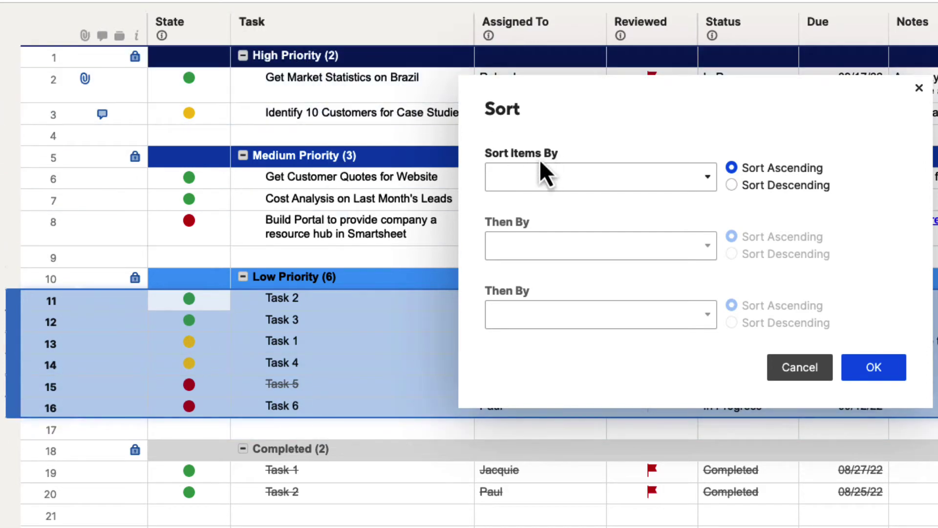
click(712, 179)
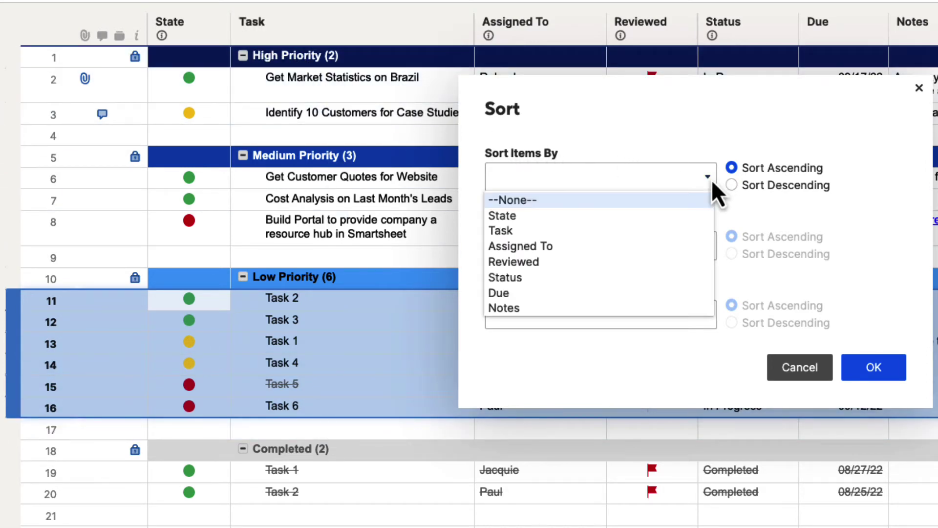
click(530, 233)
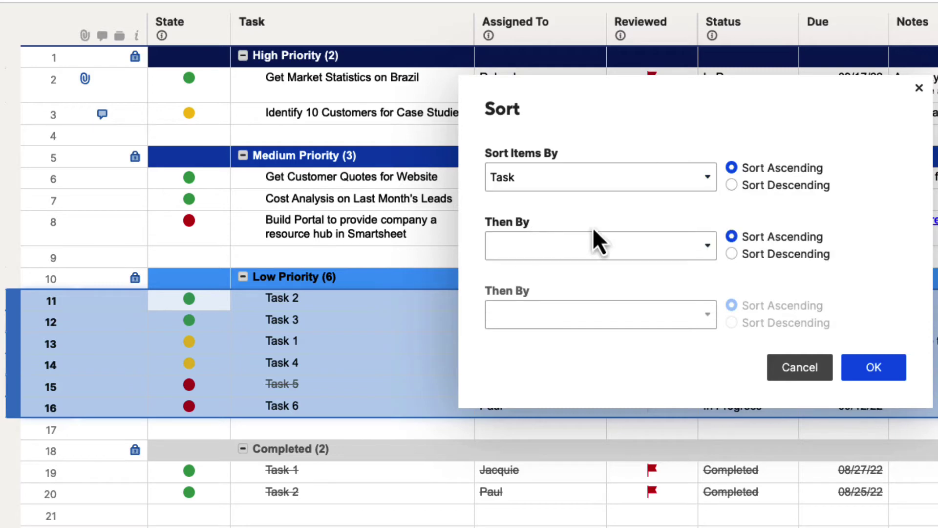
click(875, 373)
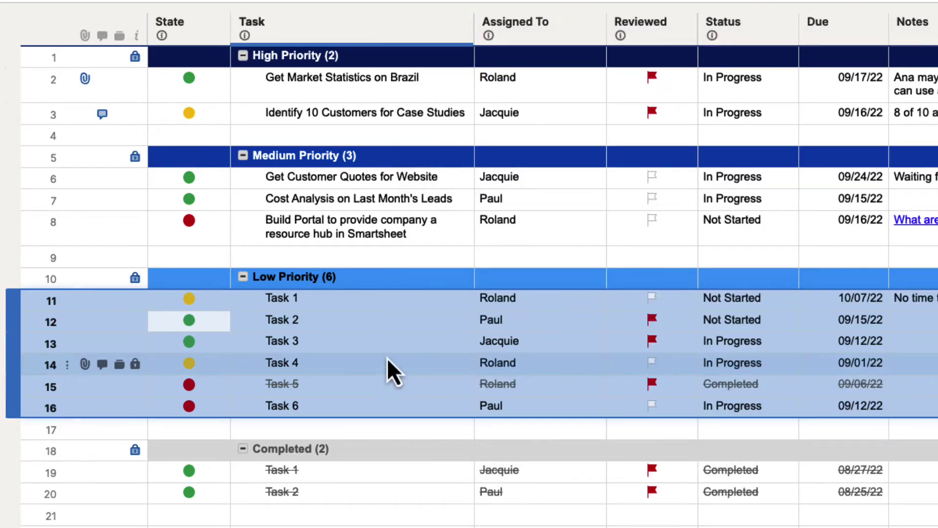
click(354, 307)
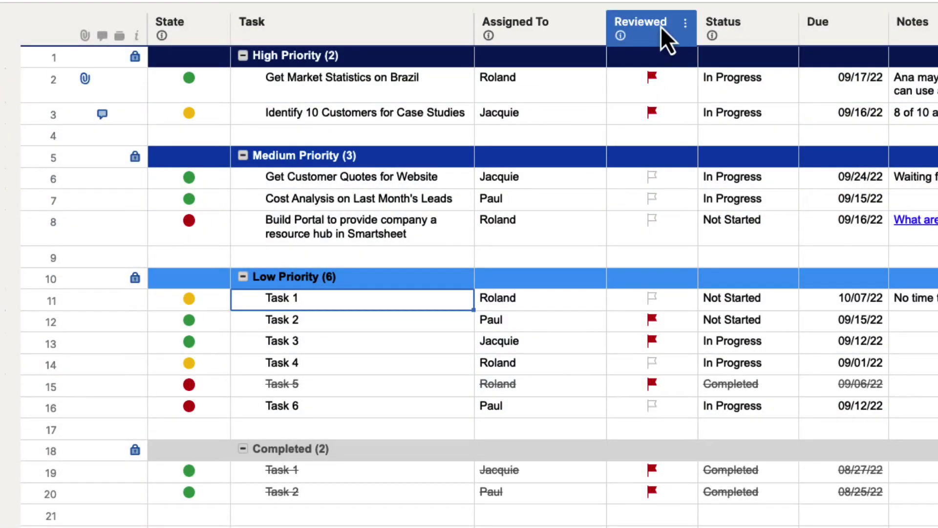
Step: Sort the rows of the sheet by the Reviewed column in ascending order
click(685, 25)
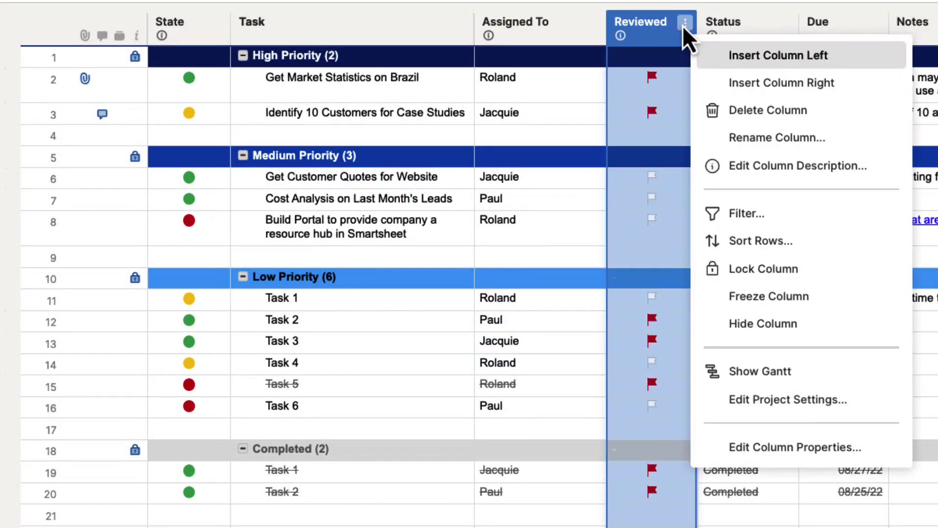
click(759, 240)
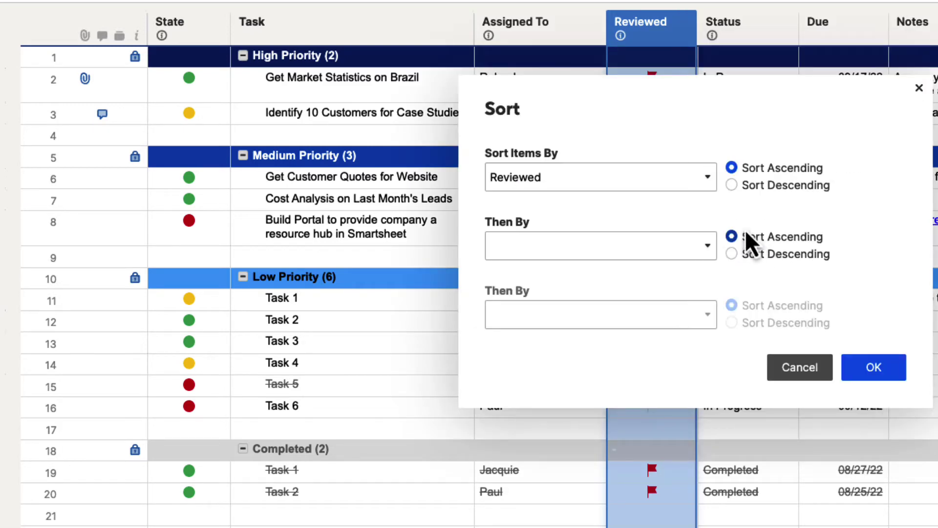
click(887, 368)
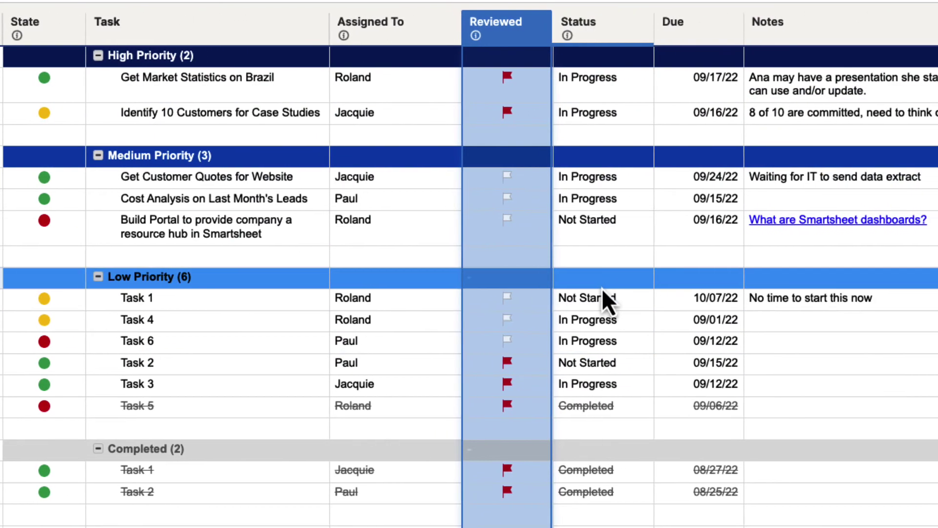
Step: Display the available Status choices for Task 1 in the Low Priority section
click(603, 294)
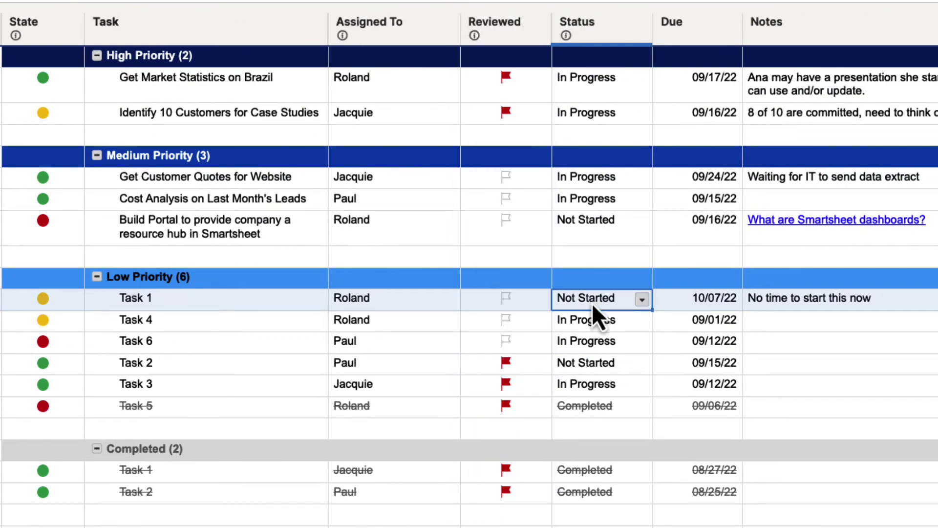
click(643, 300)
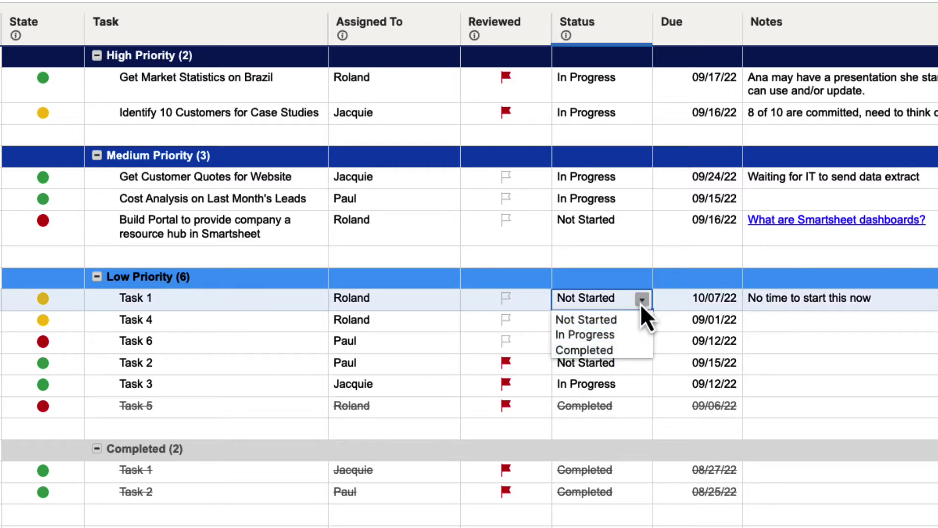
Step: Sort the rows of the sheet by the Status column in ascending order
click(628, 385)
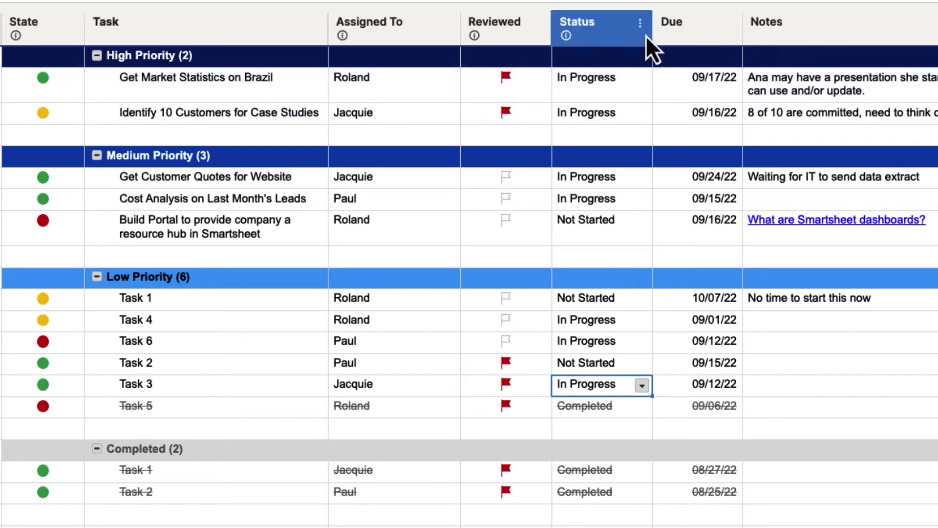
click(641, 24)
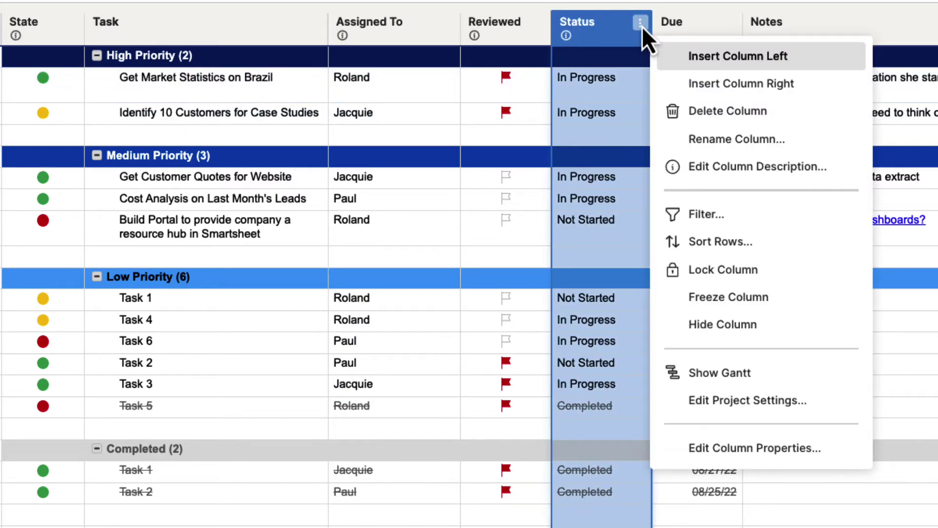
click(711, 247)
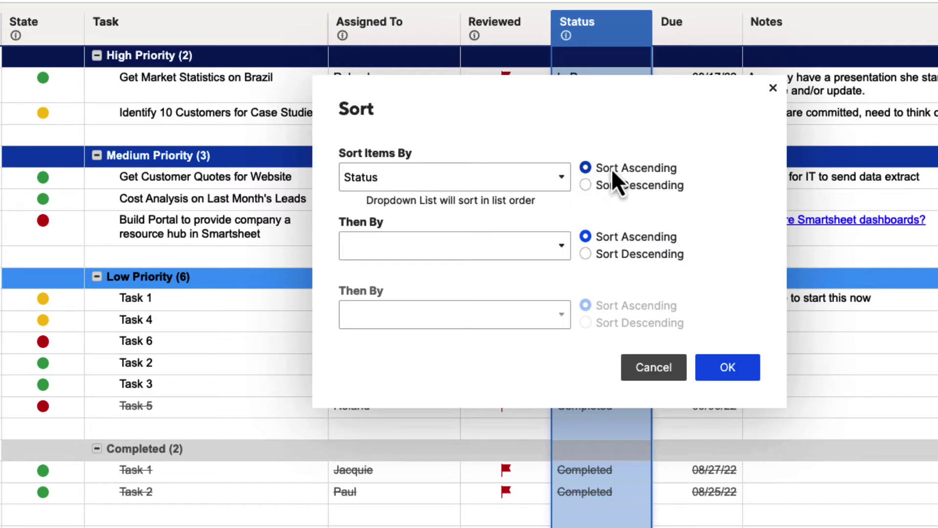
click(735, 369)
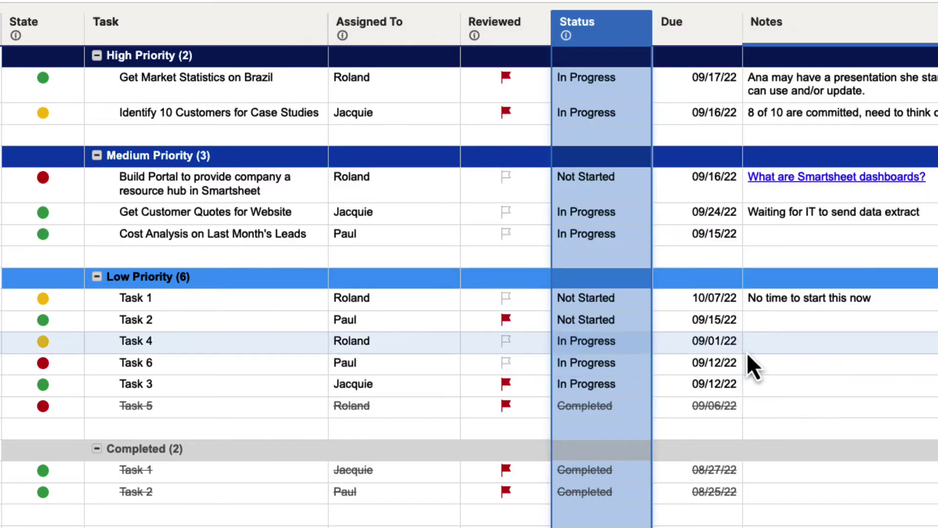
Step: Check the order of the Status choices offered for Task 1 in the Low Priority section without changing its value
click(584, 303)
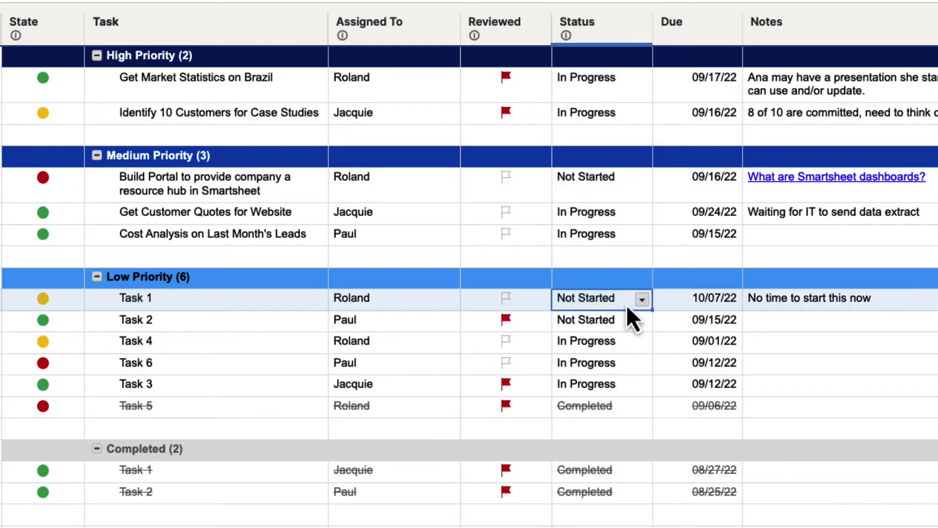
click(641, 300)
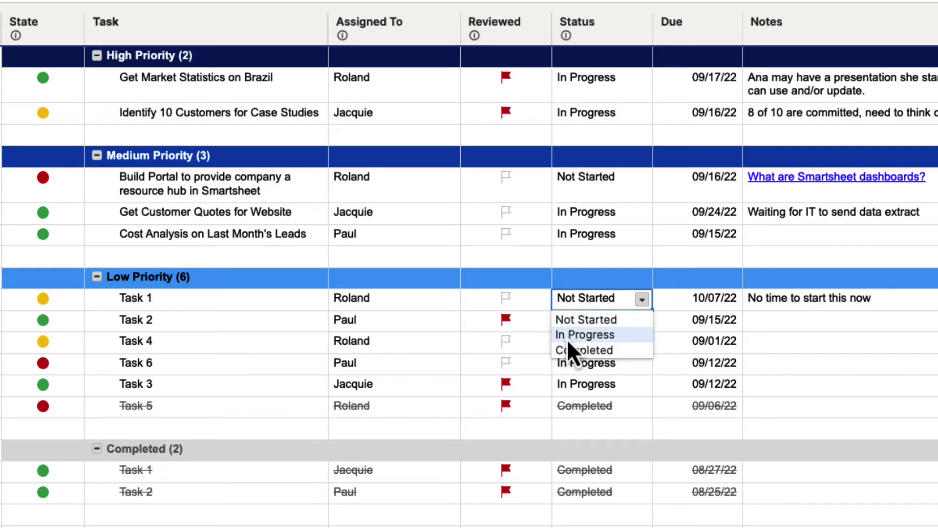
click(697, 347)
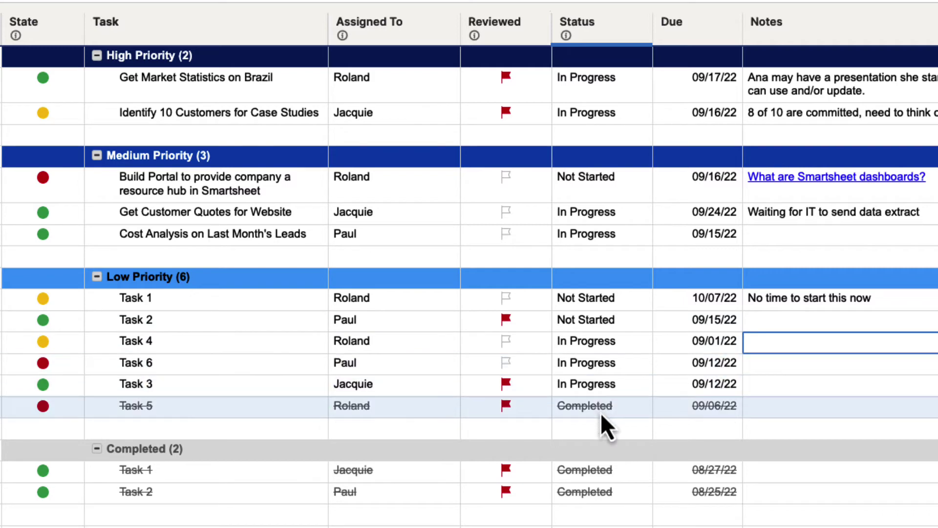
click(619, 302)
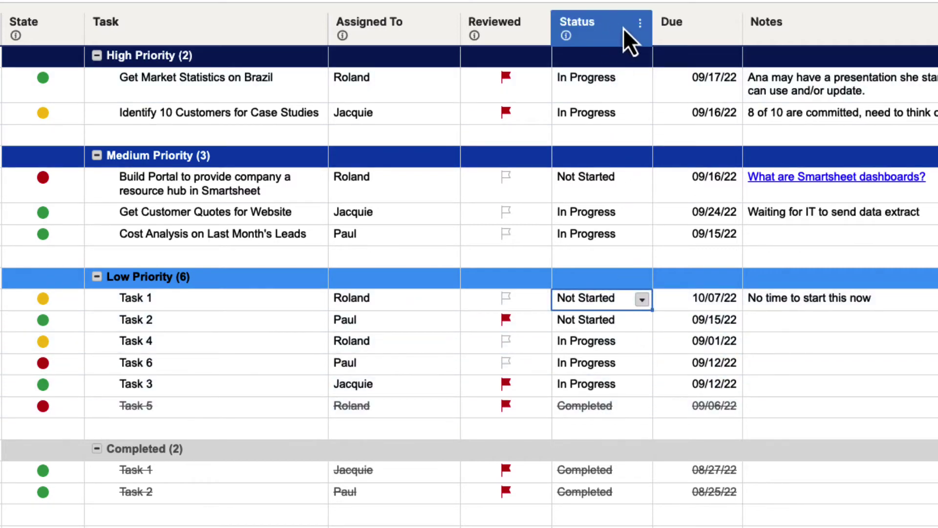
Step: Reorder the Status column's dropdown values to Completed, Not Started, In Progress by moving Completed to the start of the list
click(640, 23)
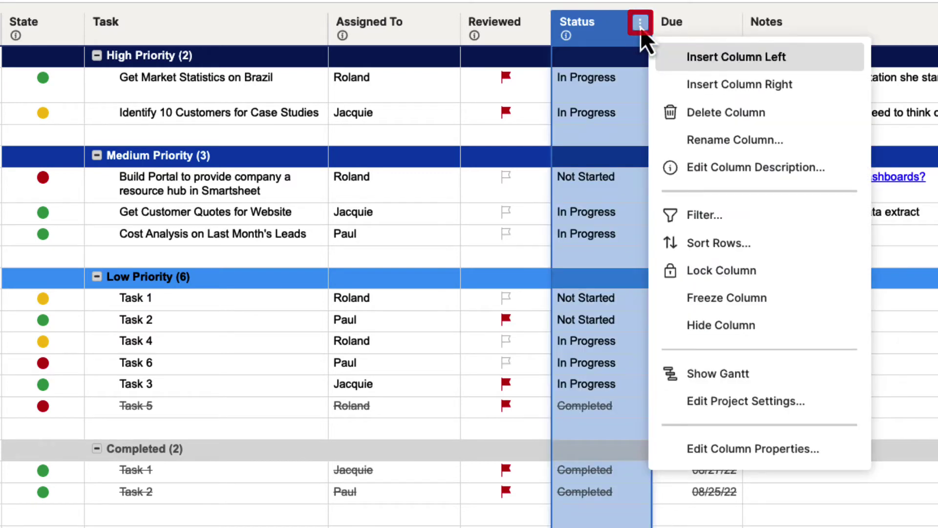
click(732, 452)
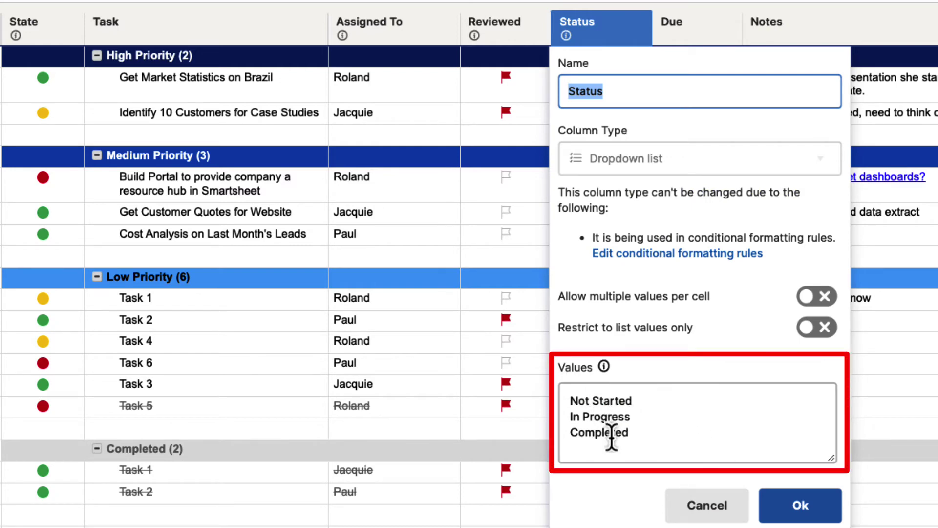
drag(636, 433, 559, 438)
key(super+c)
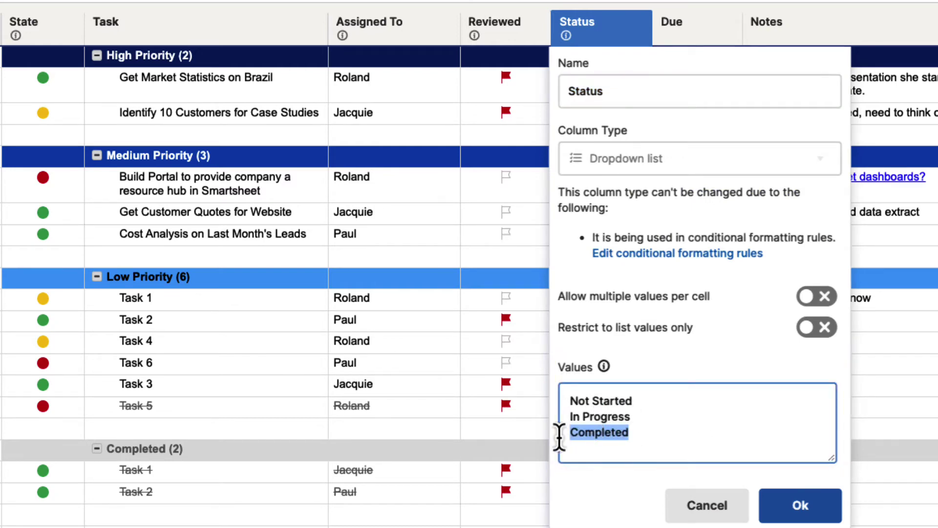
key(BackSpace)
click(568, 399)
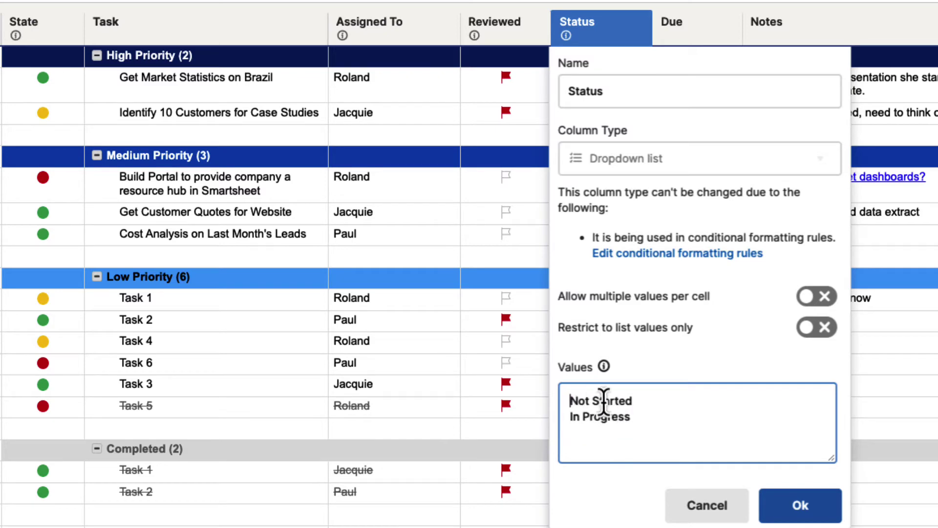
key(super+v)
key(Return)
key(Down)
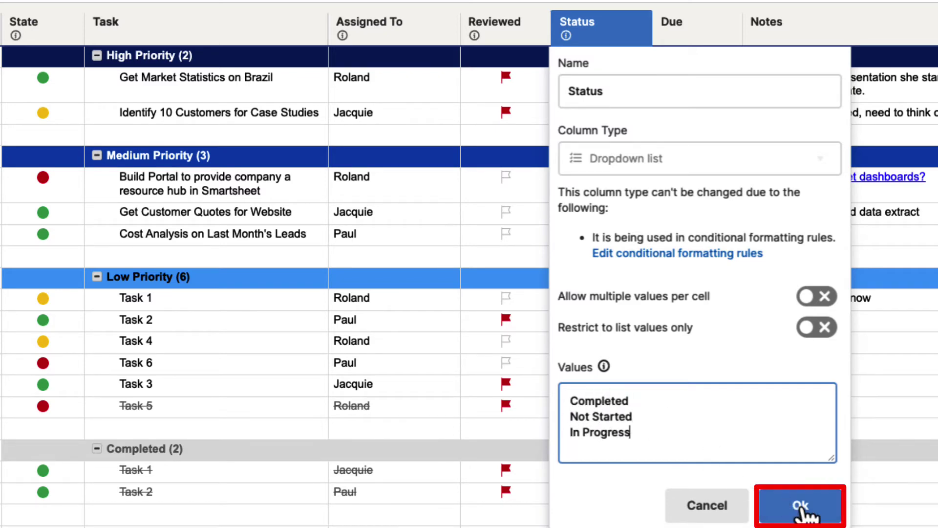
click(801, 511)
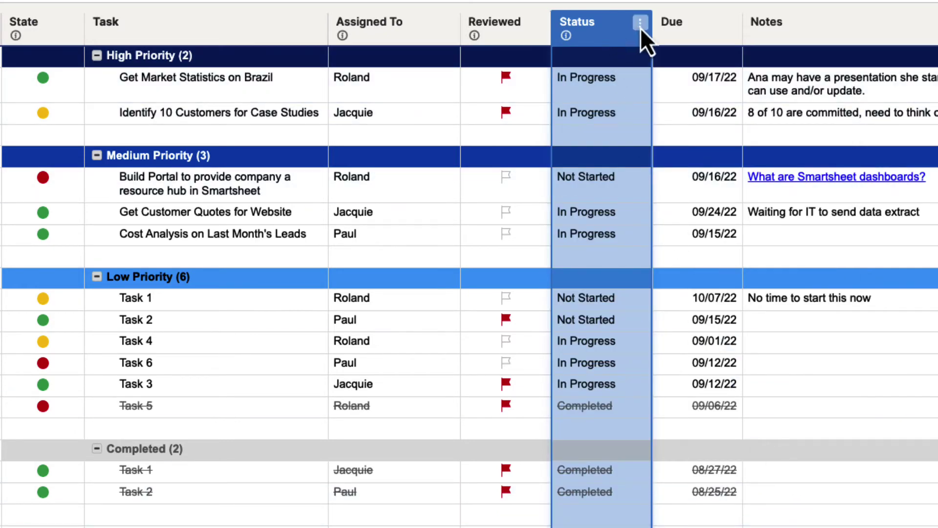
Step: Sort the sheet's rows by Status in ascending order again, using the reordered dropdown values
click(641, 24)
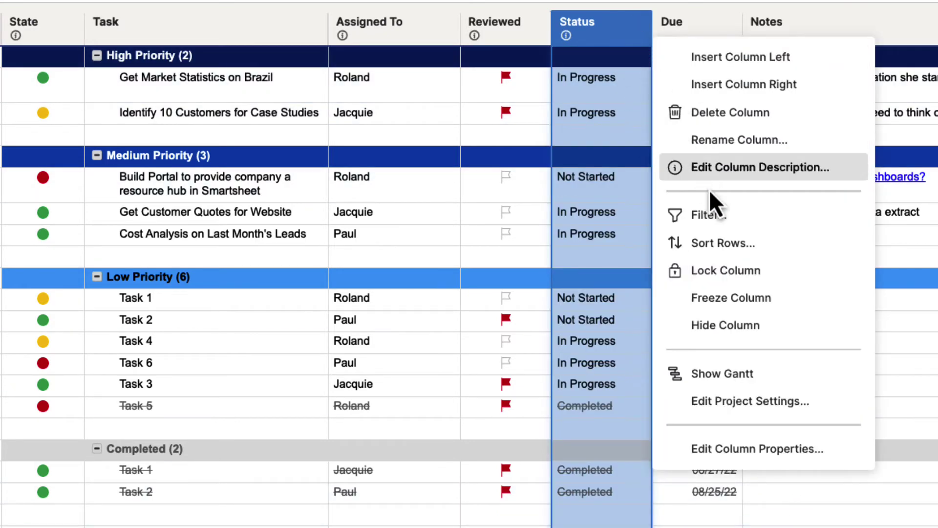
click(728, 245)
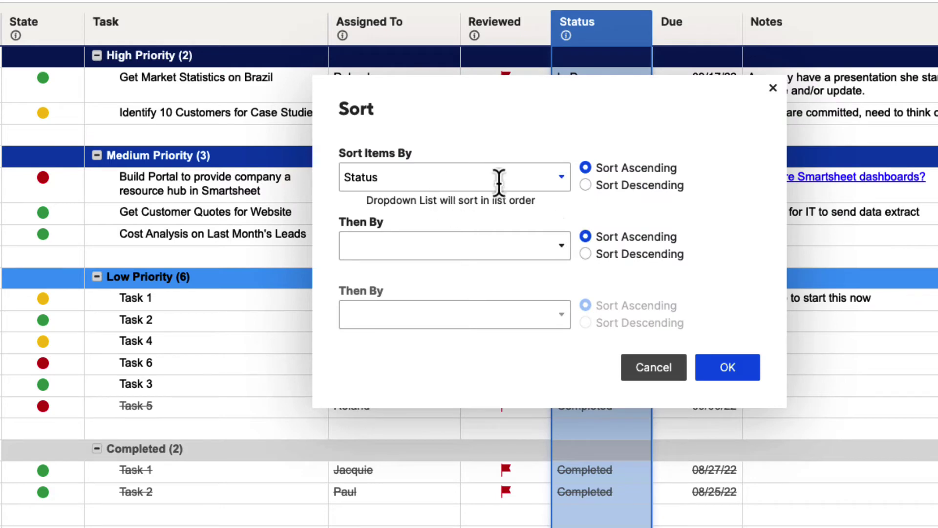
click(726, 371)
click(609, 325)
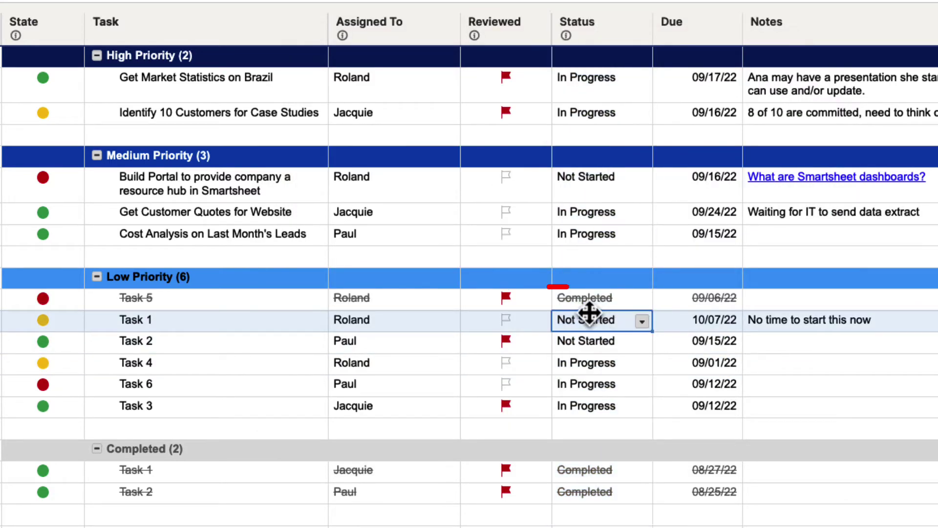
click(607, 306)
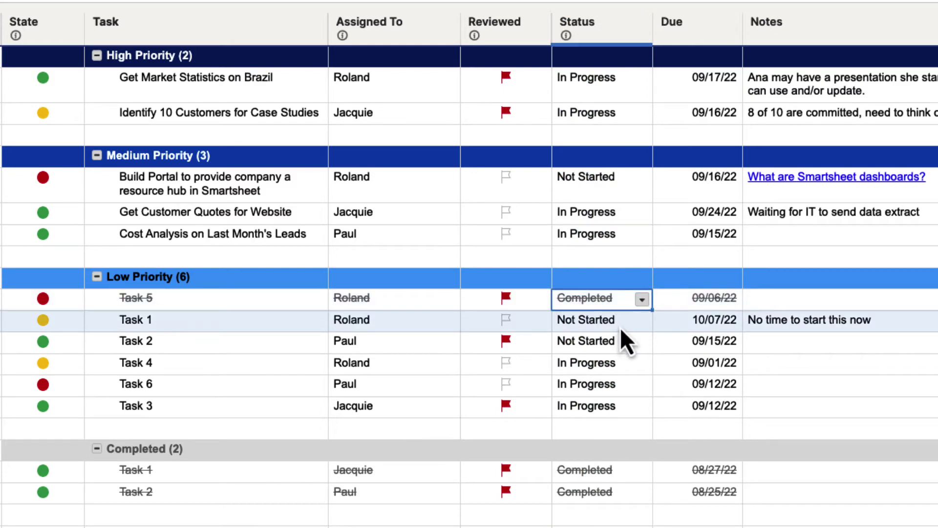
Step: Sort the rows of the sheet by the Due date column in ascending order
scroll(620, 327, down, 1)
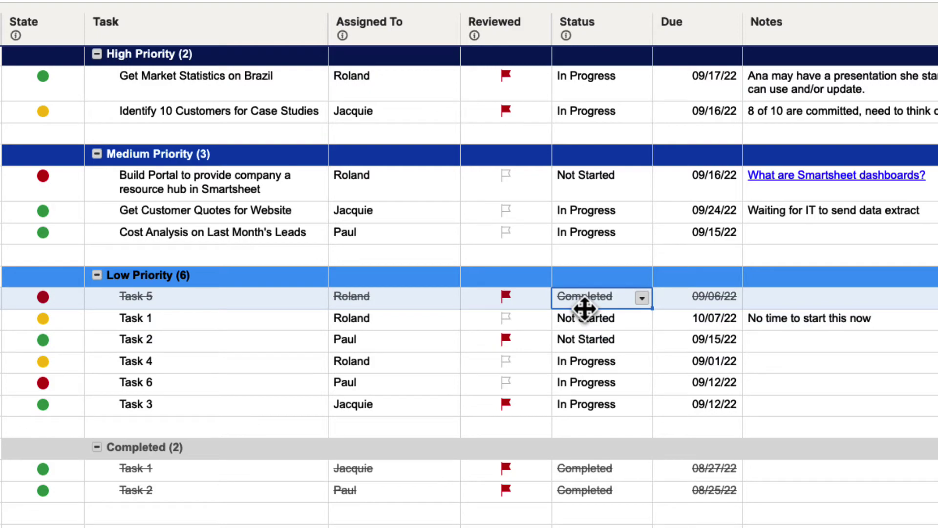
scroll(651, 303, right, 3)
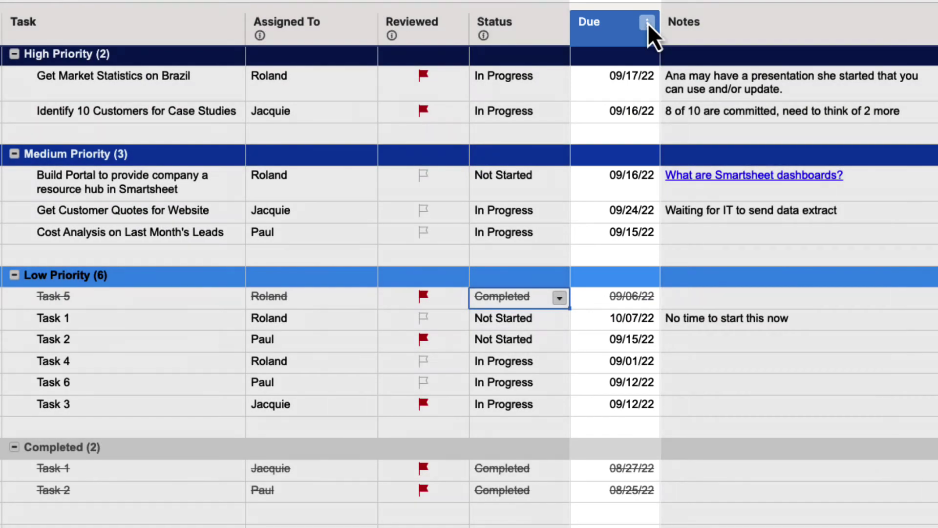
click(647, 22)
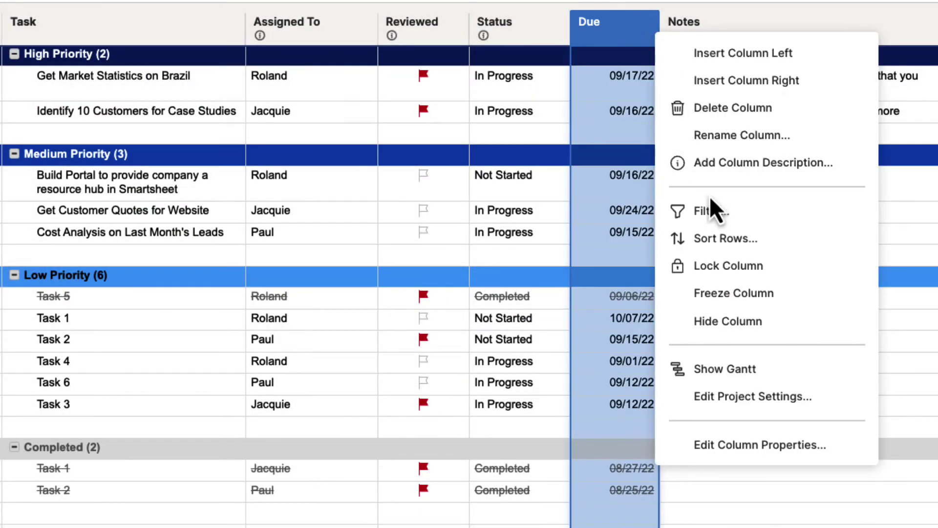
click(725, 238)
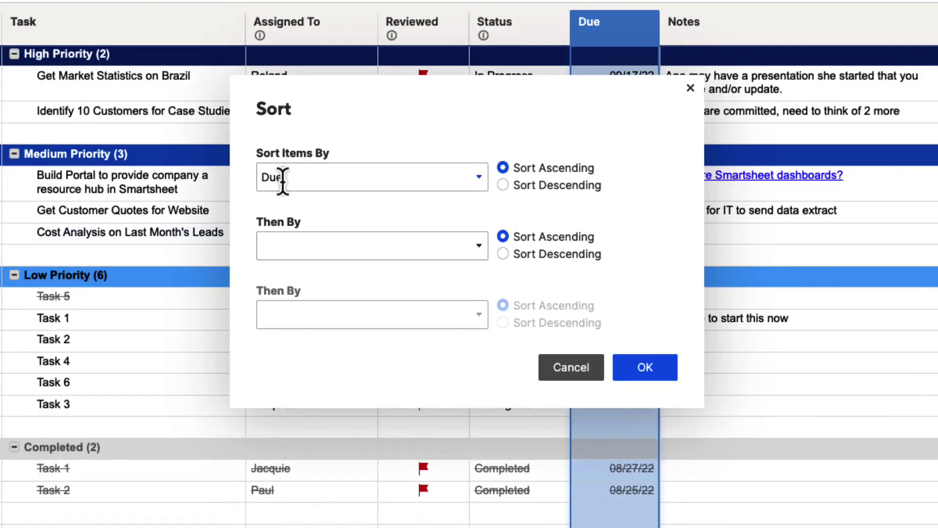
click(650, 371)
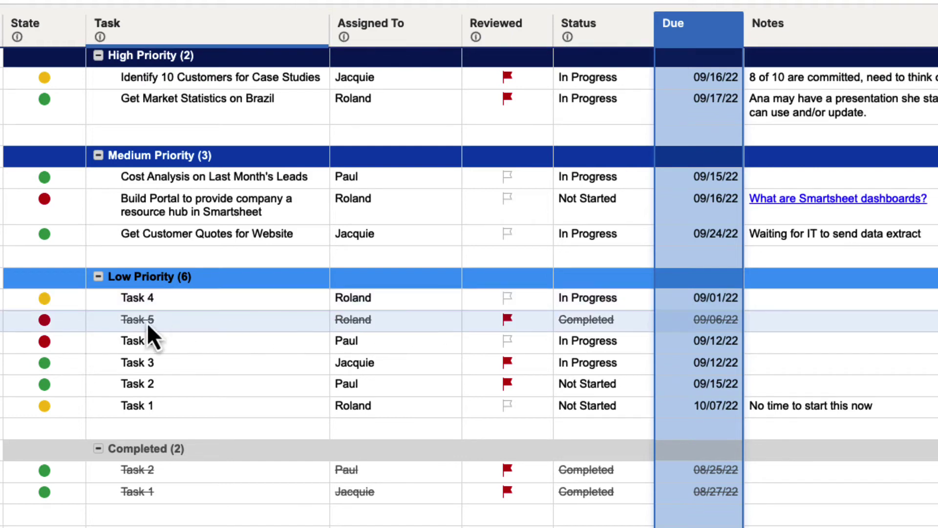
Step: Sort the rows of the sheet by State and then by Status, both in ascending order
click(64, 299)
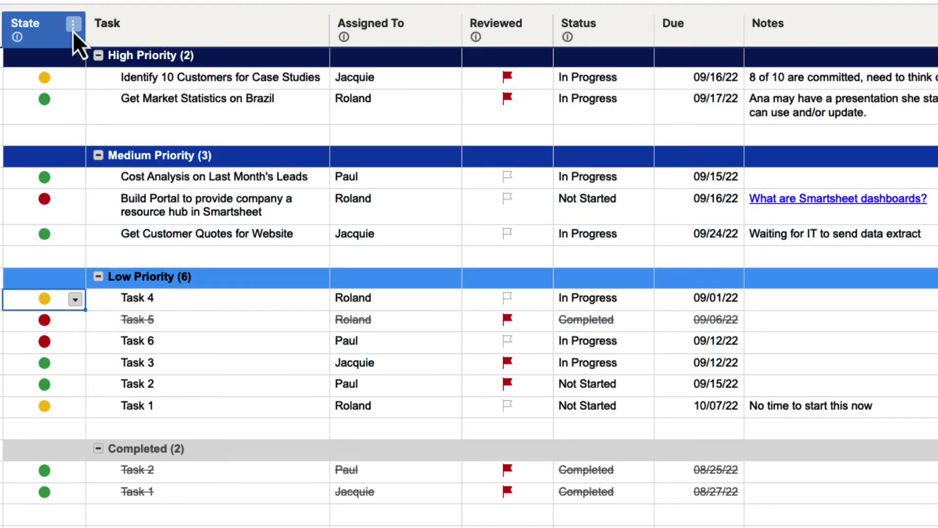
click(73, 29)
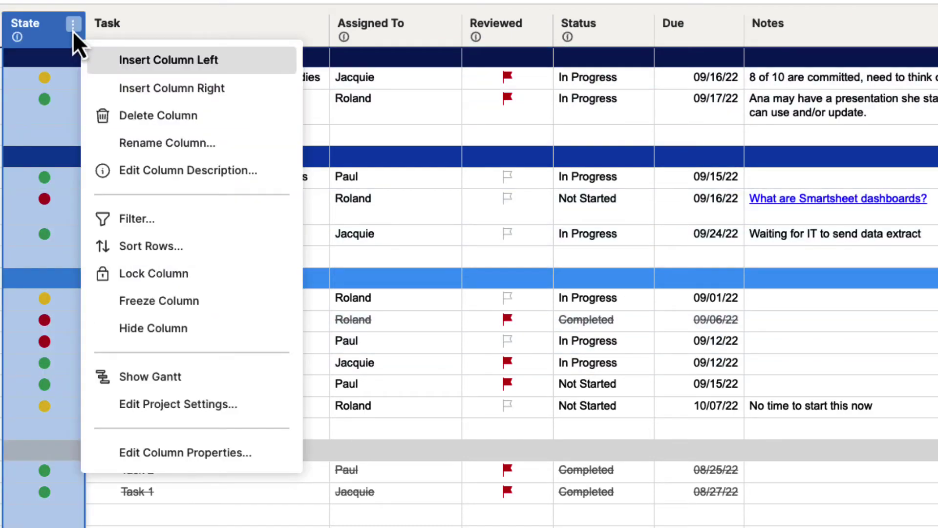
click(155, 244)
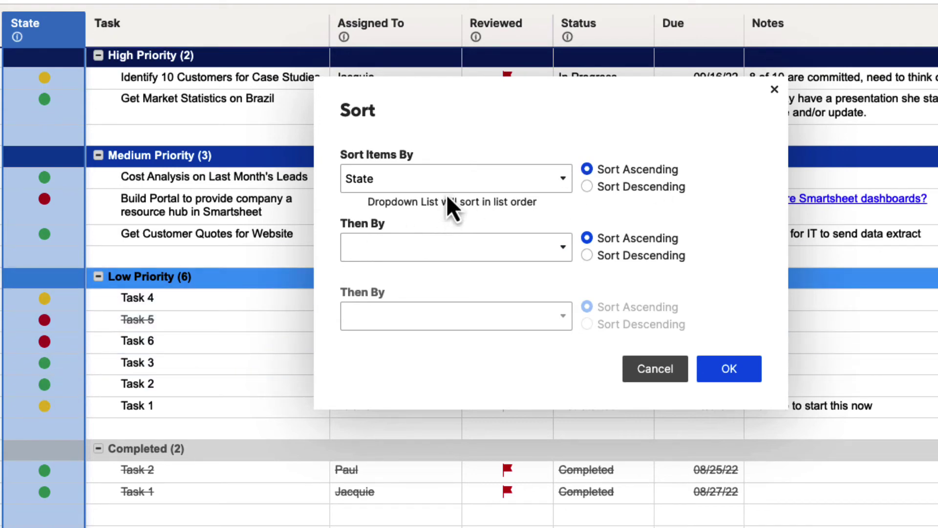
click(405, 243)
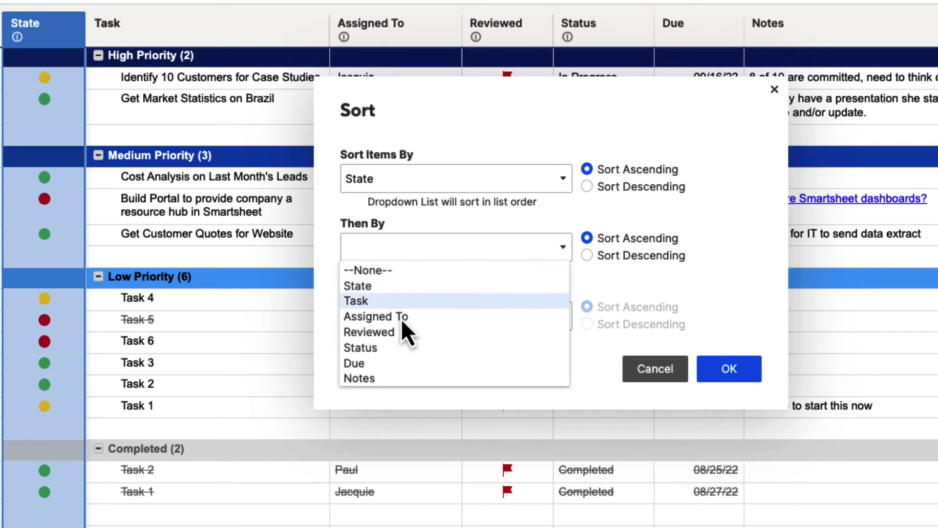
click(387, 348)
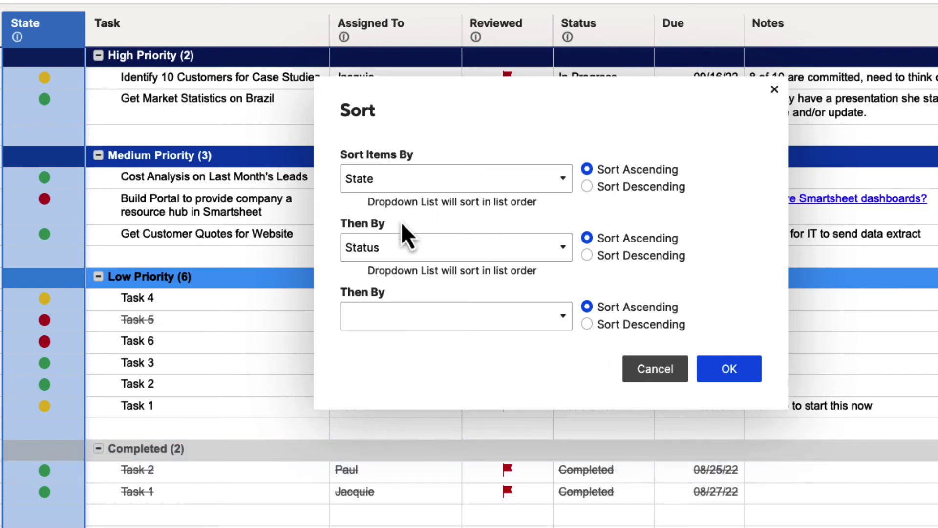
click(737, 369)
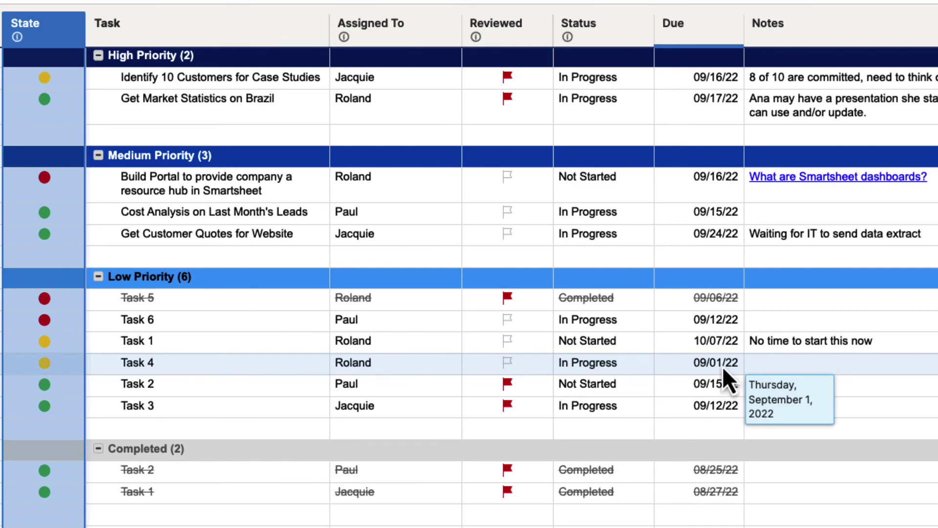
click(211, 343)
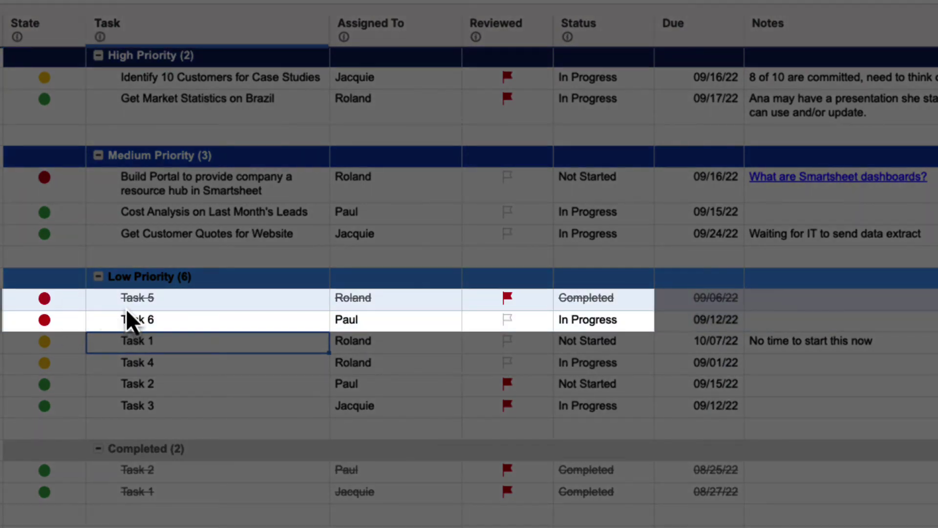
click(617, 301)
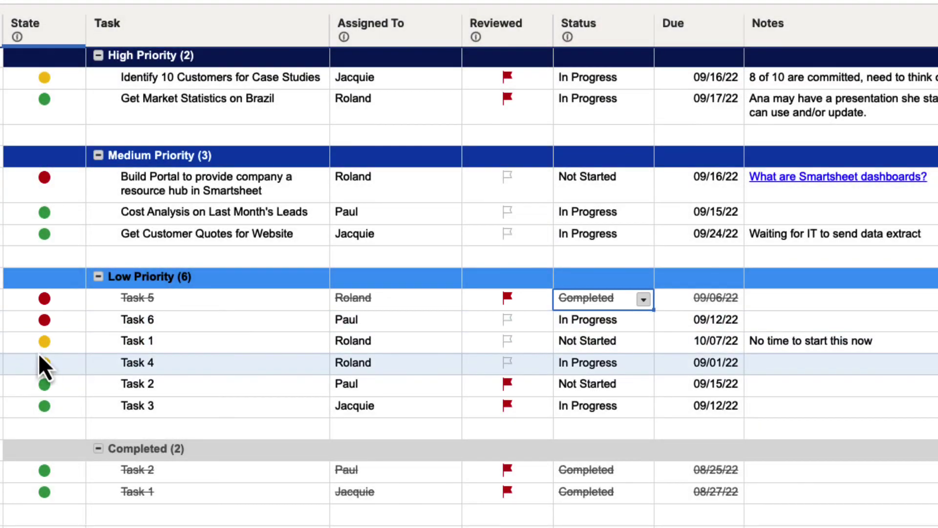
click(597, 341)
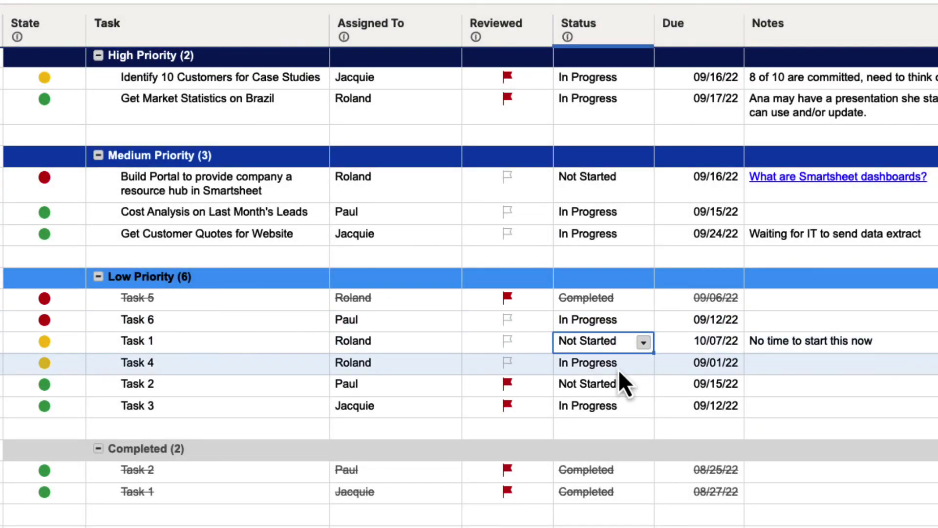
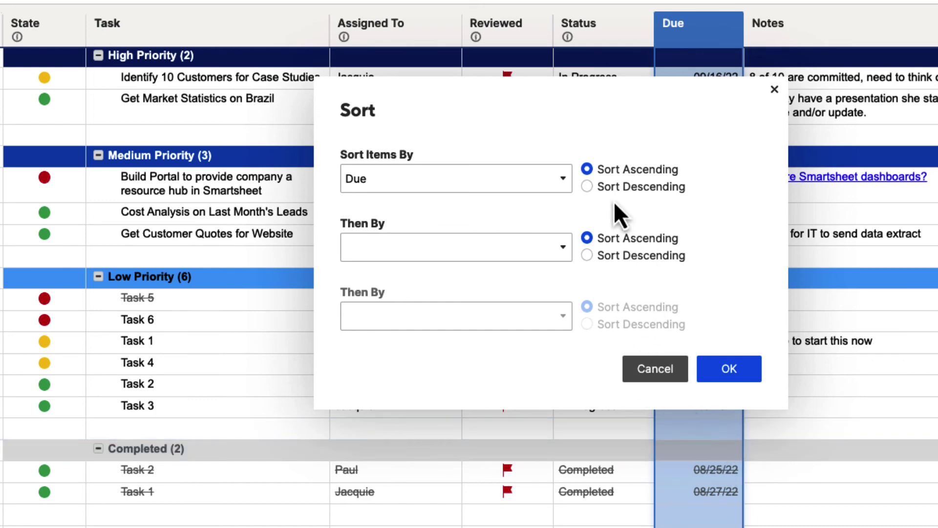
Step: Sort the sheet's rows by Due and then by State, both in ascending order
click(561, 248)
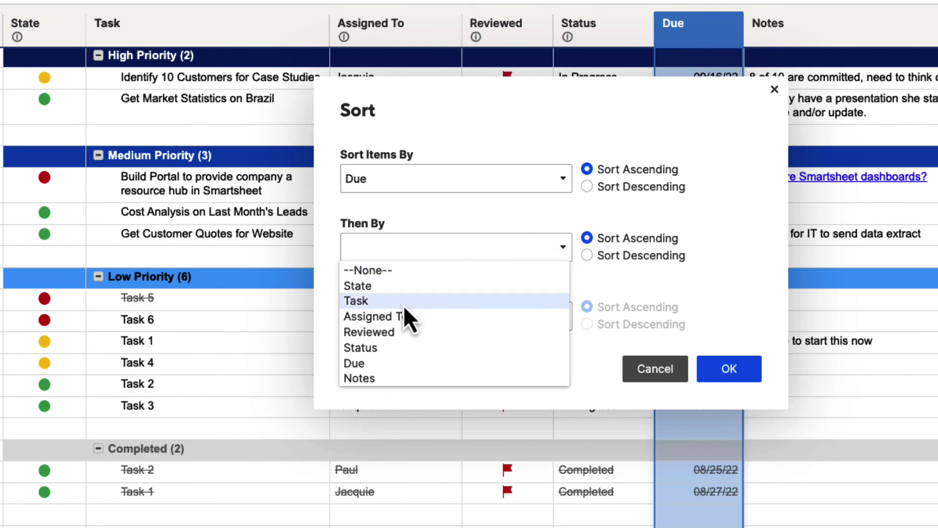
click(399, 288)
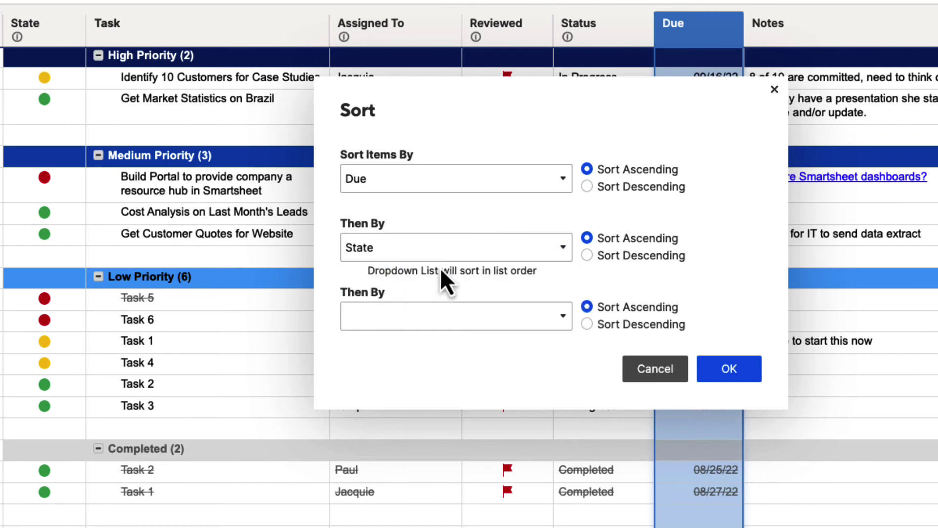
click(723, 370)
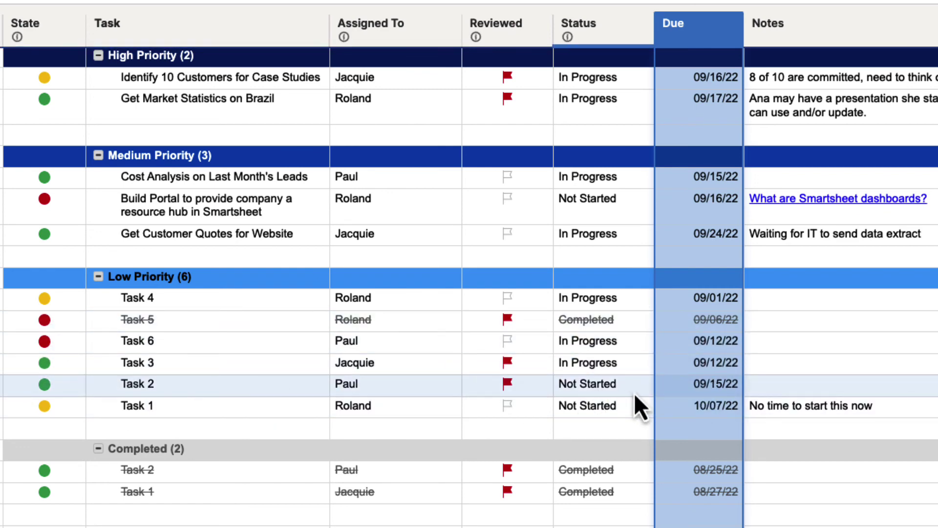
Step: Set the due date of Task 1 in the Low Priority group to 09/12/22
click(708, 410)
click(731, 407)
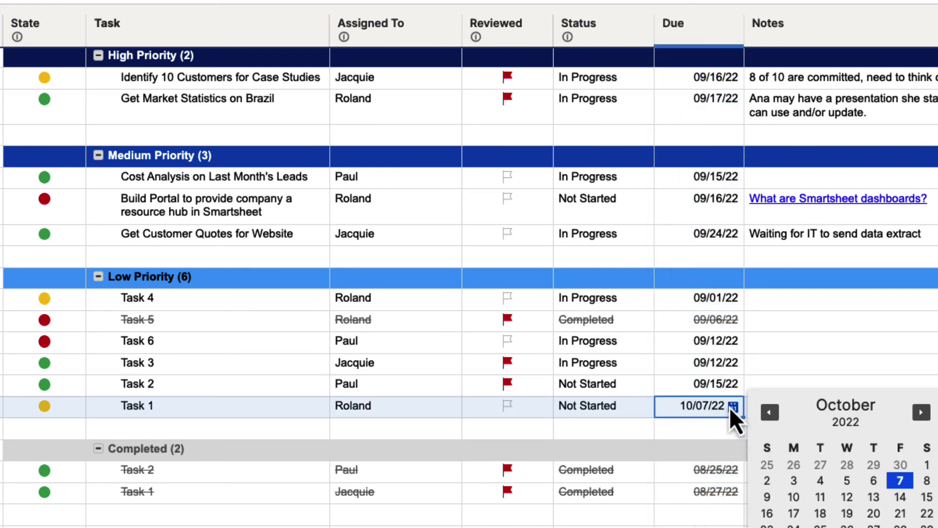
click(852, 500)
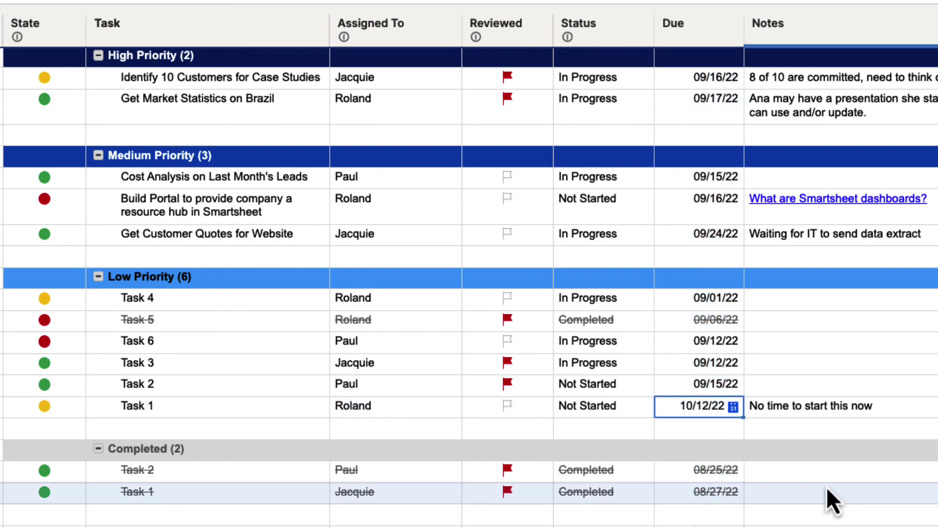
click(732, 408)
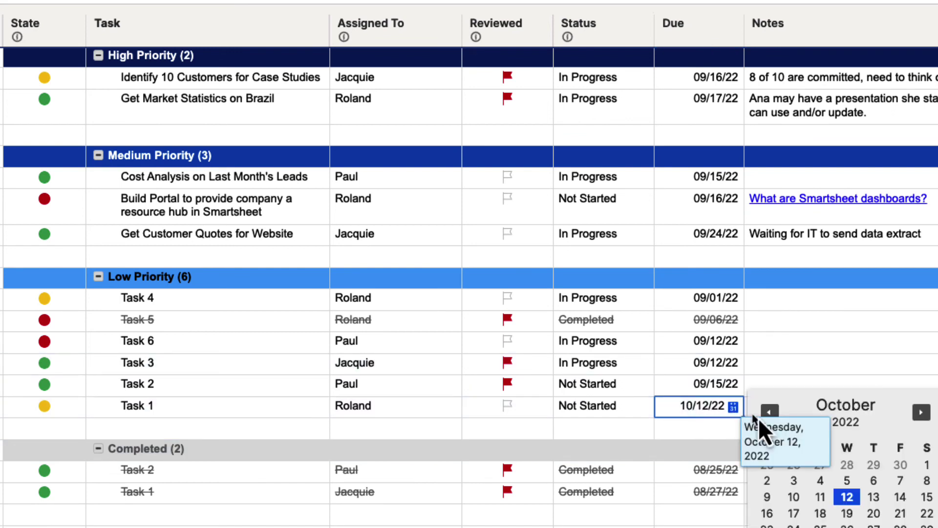
click(771, 413)
click(793, 497)
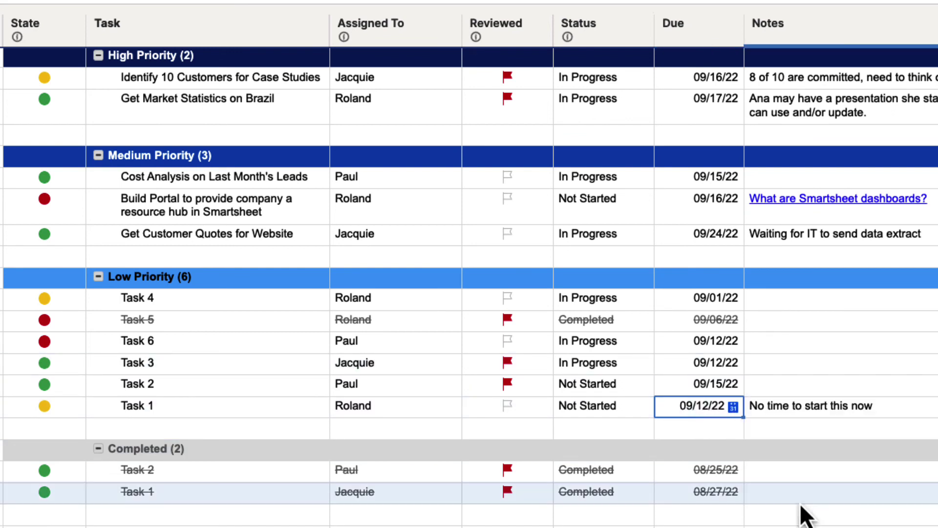
click(685, 368)
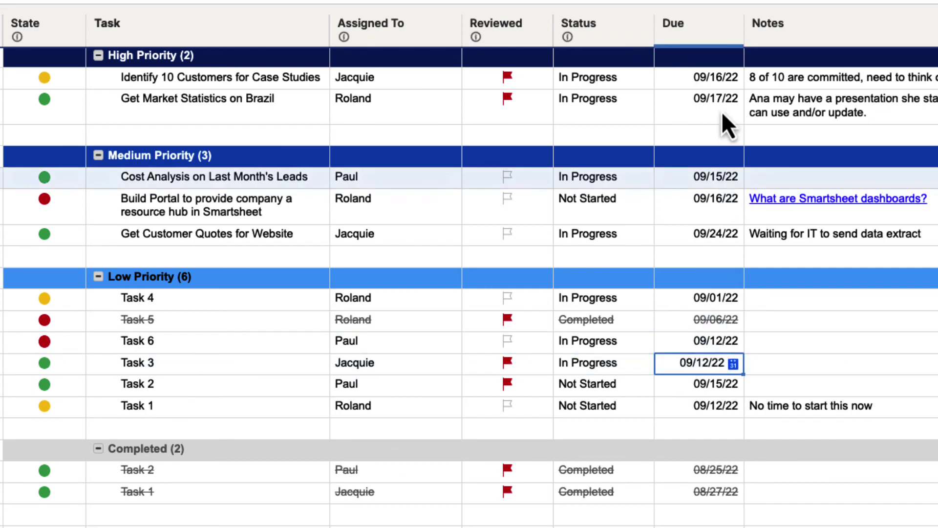
Step: Sort the rows again by Due and then by State, both ascending, to include Task 1's new due date
click(732, 22)
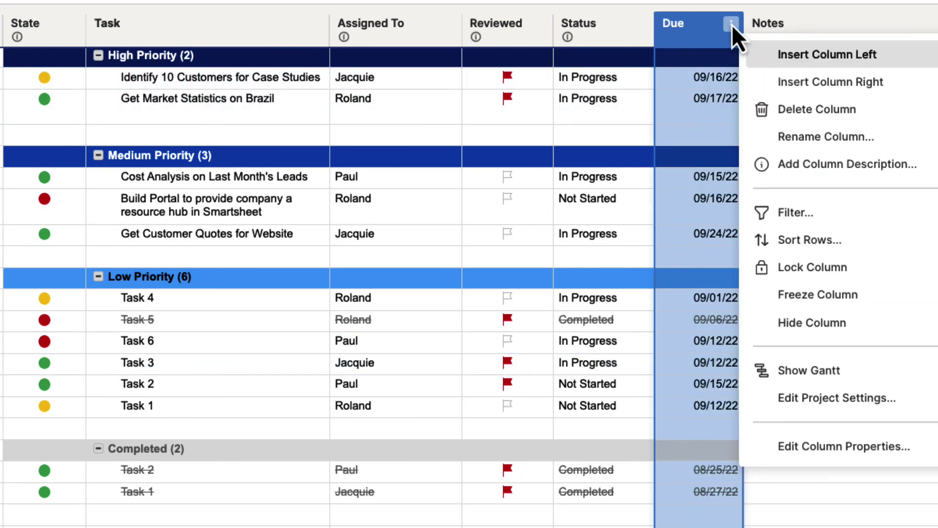
click(822, 243)
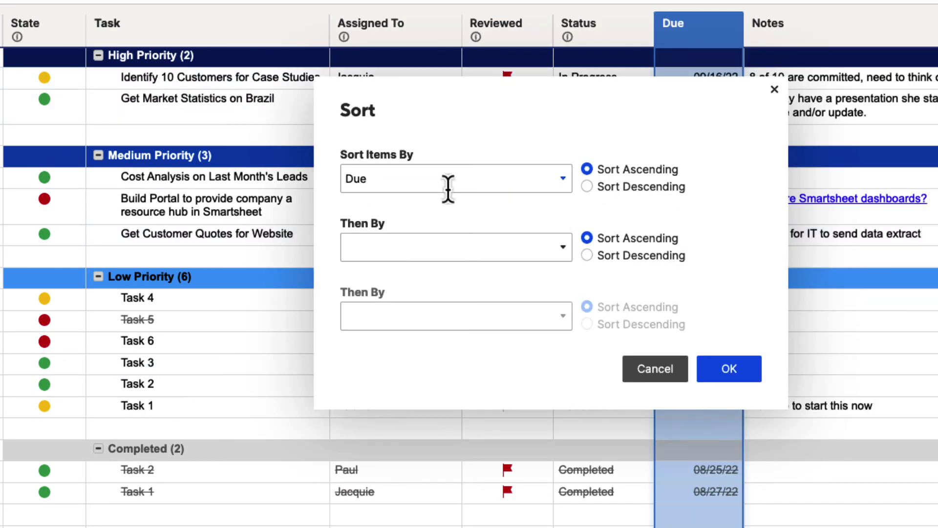
click(538, 245)
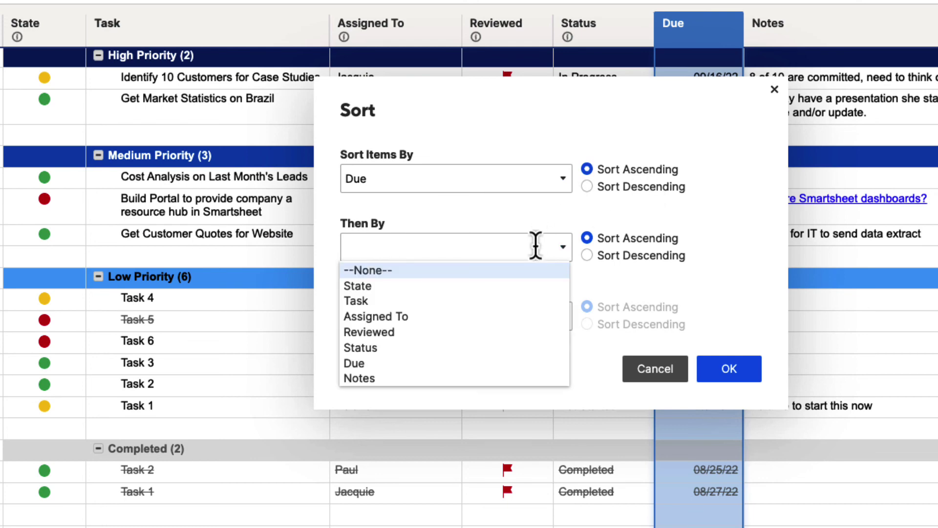
click(465, 280)
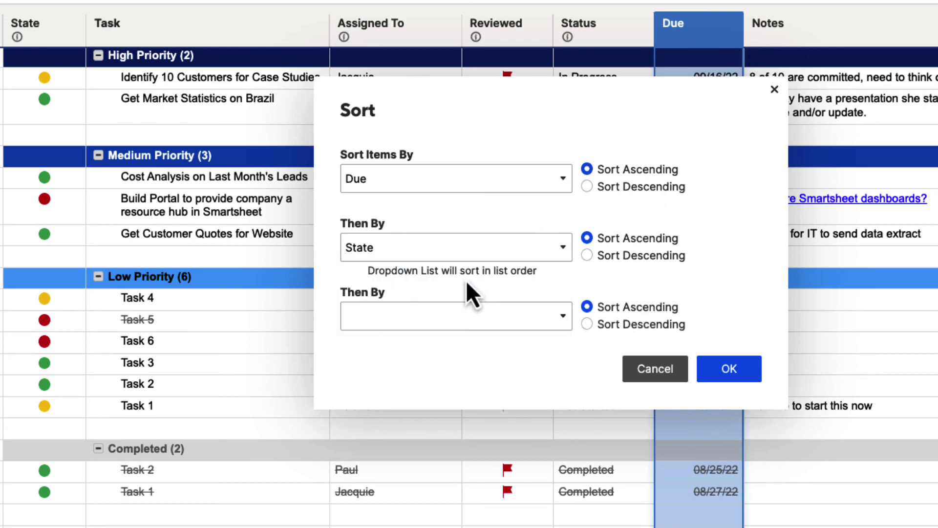
click(722, 371)
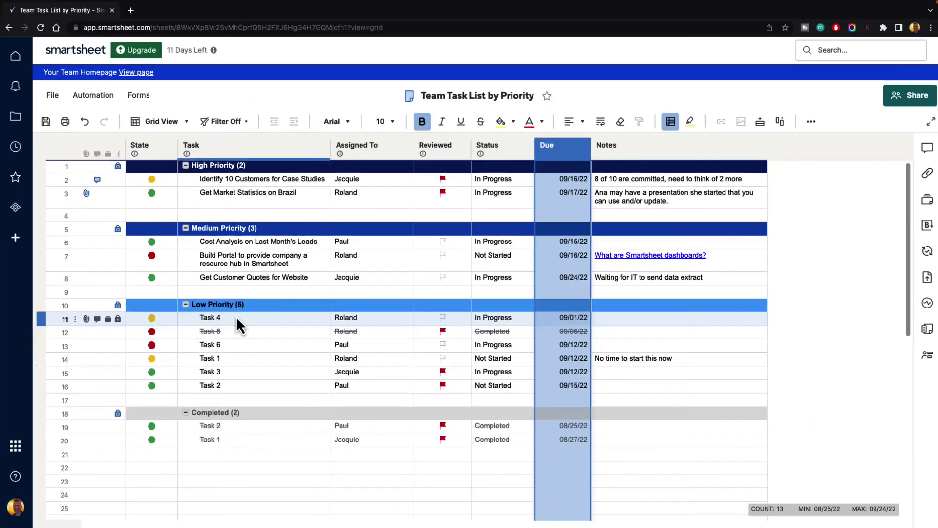
click(179, 298)
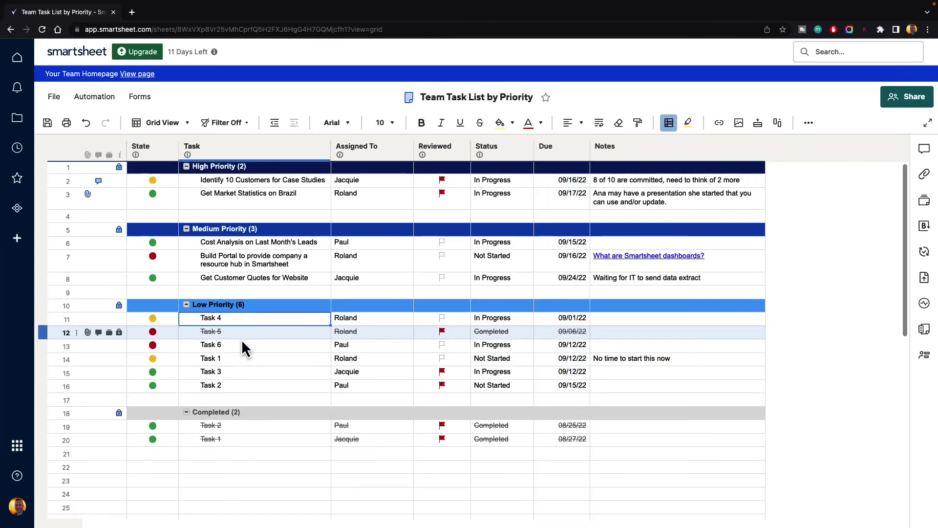